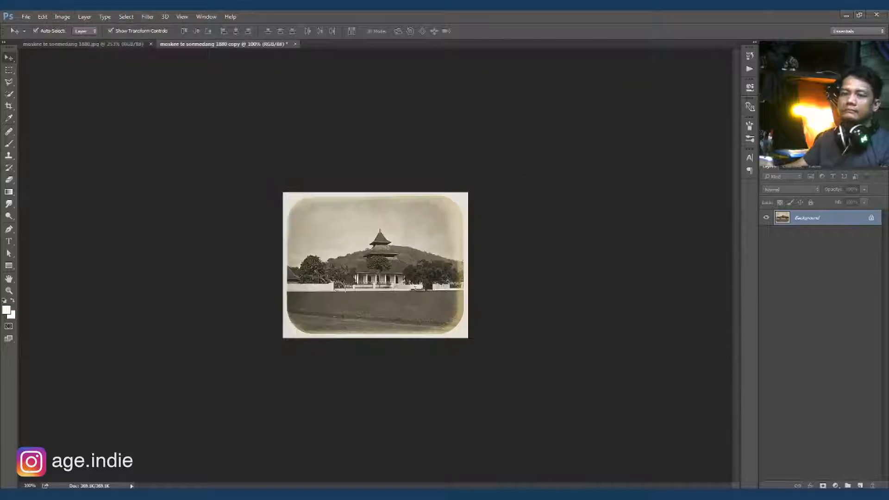
Resample the photo to a resolution of 300 pixels/inch using Preserve Details (enlargement).
{"action": "key", "text": "alt+ctrl+i"}
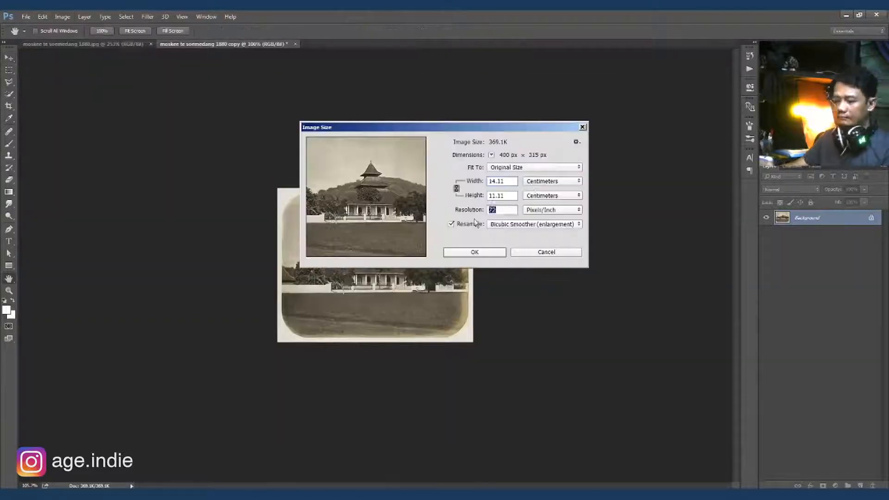
{"action": "type", "text": "300"}
{"action": "left_click", "coordinate": [563, 224]}
{"action": "left_click", "coordinate": [528, 246]}
{"action": "left_click", "coordinate": [554, 225]}
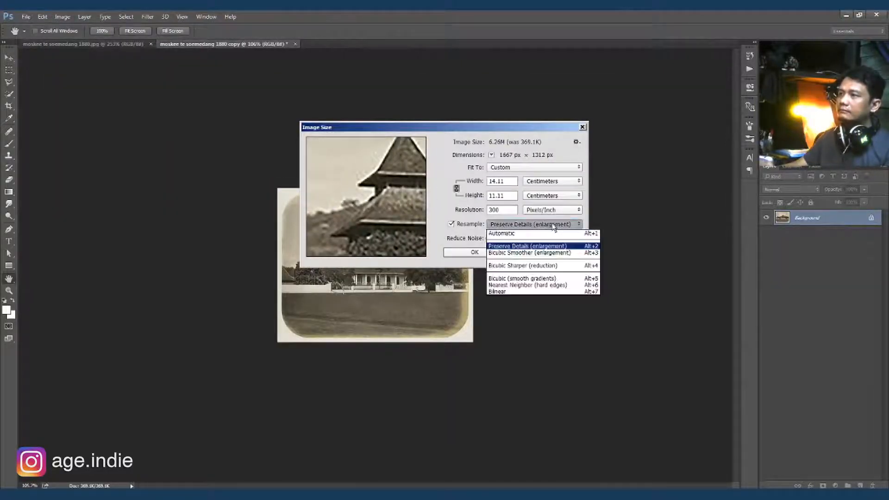
{"action": "left_click", "coordinate": [522, 278]}
{"action": "left_click", "coordinate": [539, 224]}
{"action": "left_click", "coordinate": [540, 246]}
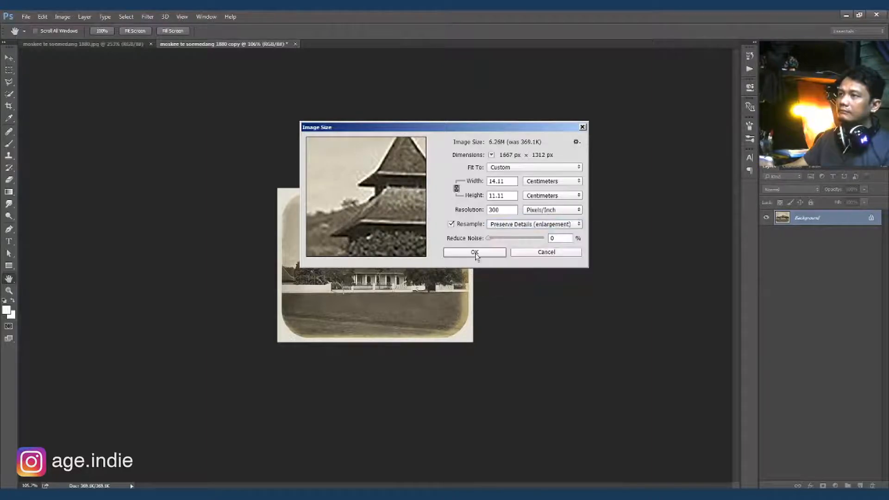
{"action": "left_click", "coordinate": [477, 252]}
{"action": "key", "text": "ctrl+0"}
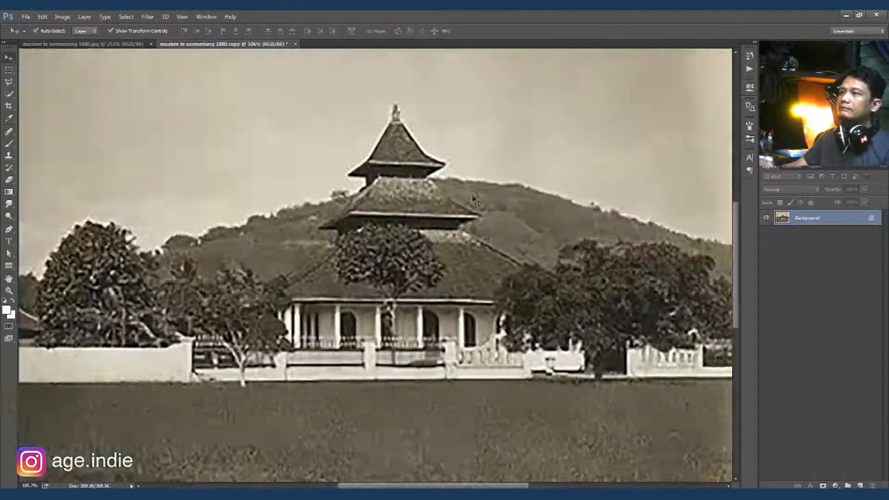
{"action": "left_click_drag", "start_coordinate": [376, 197], "coordinate": [359, 208], "text": "ctrl"}
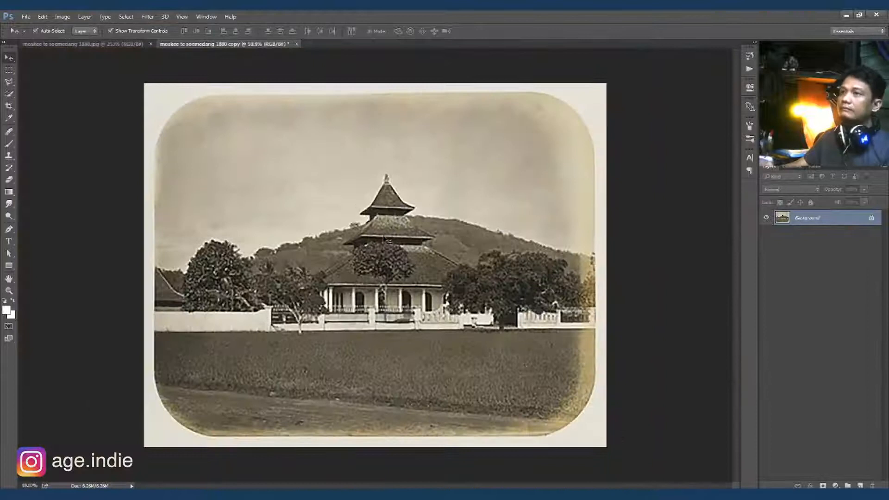
Crop the photo to trim off the white paper border around it.
{"action": "key", "text": "c"}
{"action": "left_click_drag", "start_coordinate": [144, 265], "coordinate": [150, 265]}
{"action": "left_click_drag", "start_coordinate": [601, 265], "coordinate": [596, 265]}
{"action": "left_click_drag", "start_coordinate": [380, 84], "coordinate": [380, 92]}
{"action": "key", "text": "Return"}
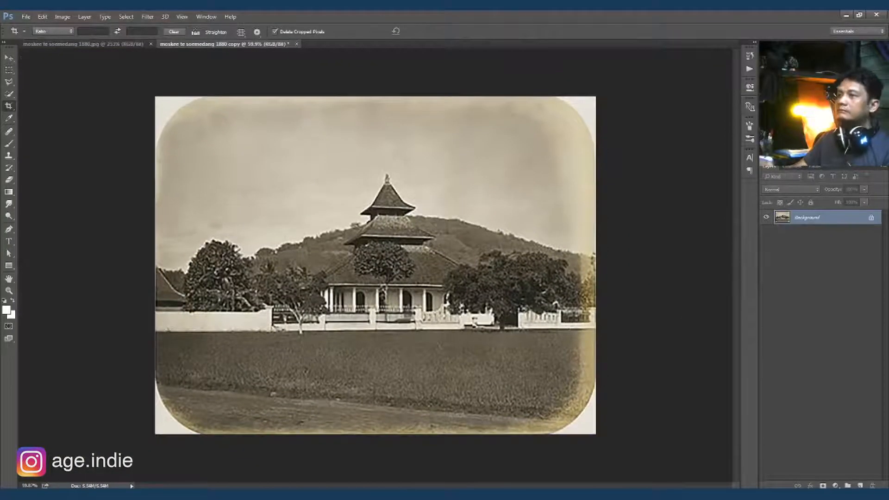
{"action": "key", "text": "v"}
Apply HDR Toning to the photo with gamma 1.94, exposure -0.68, shadow +24, highlight +10 and saturation -100.
{"action": "left_click", "coordinate": [63, 17]}
{"action": "mouse_move", "coordinate": [76, 36]}
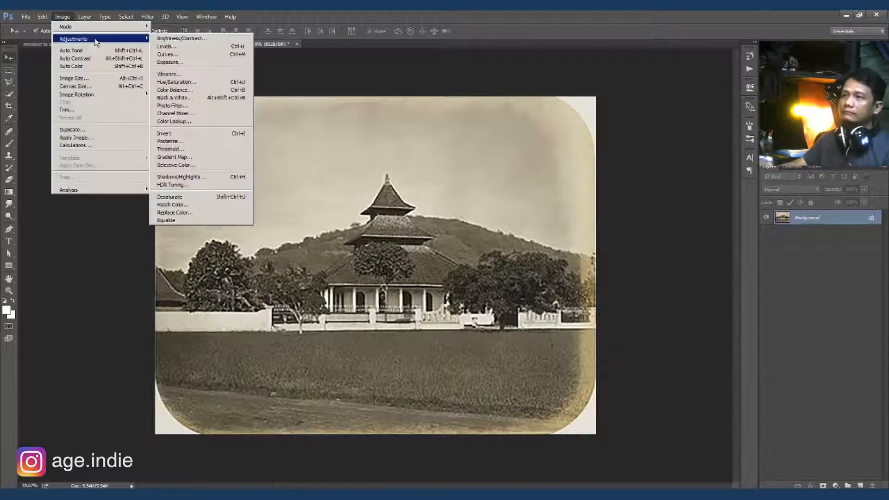
{"action": "left_click", "coordinate": [186, 190]}
{"action": "left_click_drag", "start_coordinate": [750, 327], "coordinate": [739, 308]}
{"action": "left_click_drag", "start_coordinate": [762, 366], "coordinate": [753, 367]}
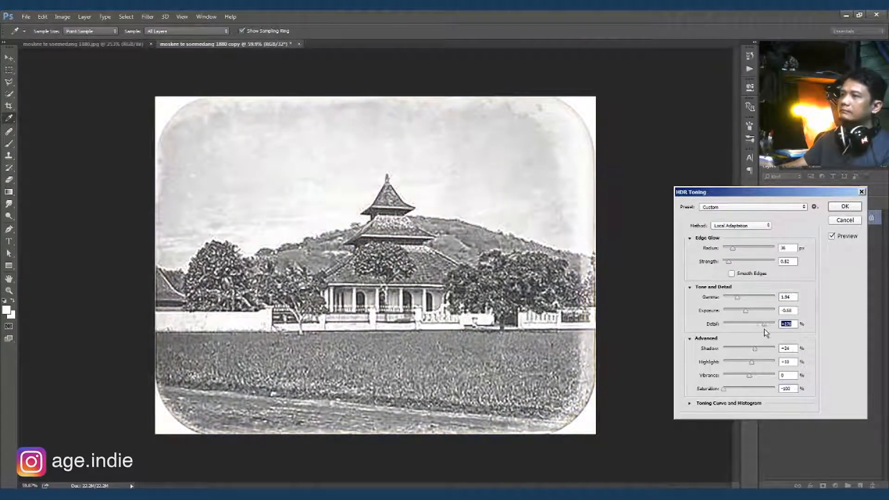
{"action": "key", "text": "Return"}
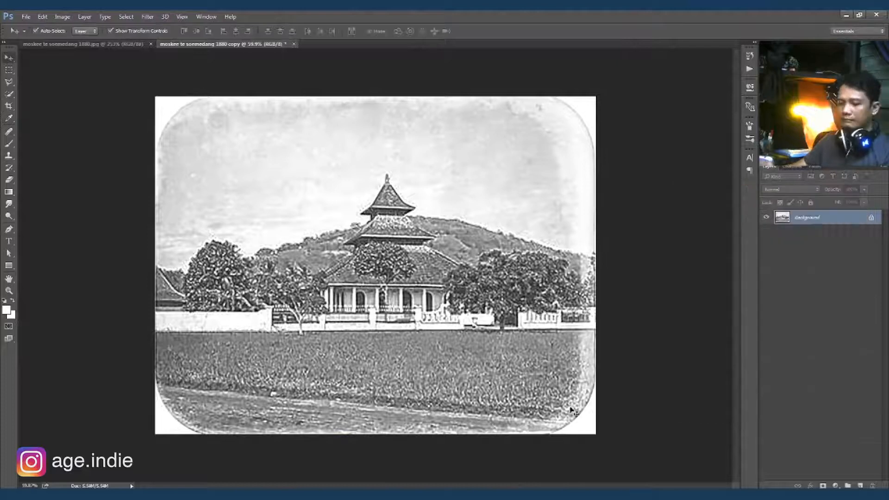
{"action": "key", "text": "s"}
{"action": "scroll", "coordinate": [581, 261], "scroll_direction": "up", "scroll_amount": 6}
{"action": "key", "text": "p"}
{"action": "left_click", "coordinate": [617, 259]}
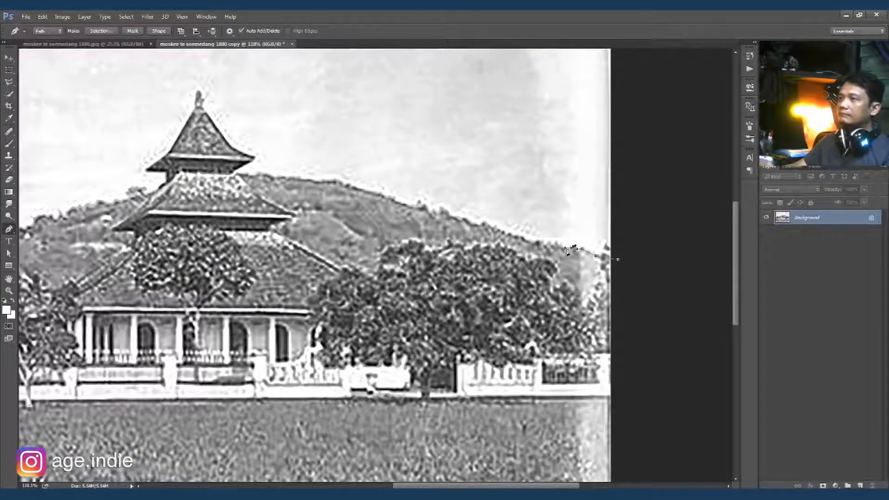
{"action": "key", "text": "ctrl+alt+z"}
{"action": "key", "text": "ctrl+alt+z"}
Erase the leftover sky specks near the edges of the photo and above the trees with a larger Eraser.
{"action": "scroll", "coordinate": [580, 277], "scroll_direction": "down", "scroll_amount": 5}
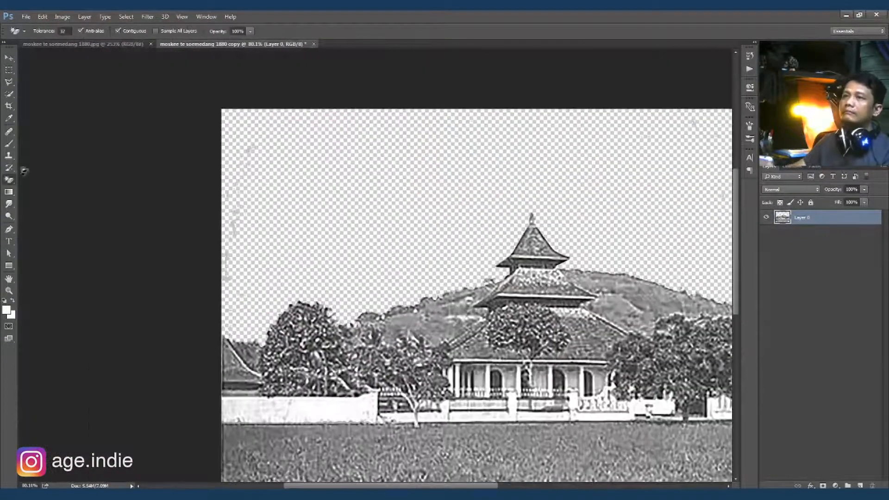
{"action": "right_click", "coordinate": [9, 180]}
{"action": "left_click", "coordinate": [43, 178]}
{"action": "key", "text": "]"}
{"action": "key", "text": "]"}
{"action": "left_click_drag", "start_coordinate": [230, 241], "coordinate": [256, 159]}
{"action": "mouse_move", "coordinate": [605, 173]}
{"action": "left_mouse_down"}
{"action": "mouse_move", "coordinate": [489, 143]}
{"action": "mouse_move", "coordinate": [456, 149]}
{"action": "left_mouse_up"}
{"action": "left_click_drag", "start_coordinate": [674, 347], "coordinate": [690, 312]}
Clone grass texture over the faded vignette along the right and left edges of the field.
{"action": "key", "text": "s"}
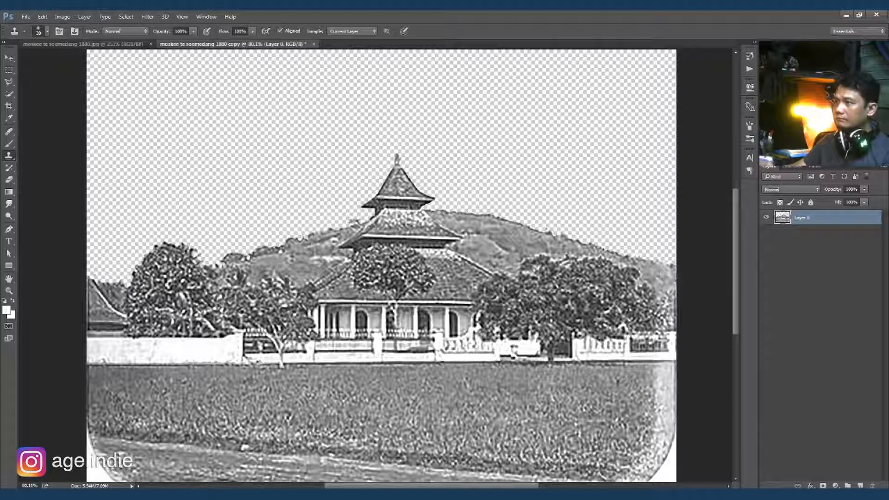
{"action": "mouse_move", "coordinate": [661, 382]}
{"action": "left_mouse_down"}
{"action": "mouse_move", "coordinate": [628, 402]}
{"action": "mouse_move", "coordinate": [654, 409]}
{"action": "mouse_move", "coordinate": [666, 436]}
{"action": "mouse_move", "coordinate": [609, 423]}
{"action": "mouse_move", "coordinate": [665, 466]}
{"action": "mouse_move", "coordinate": [661, 476]}
{"action": "mouse_move", "coordinate": [623, 477]}
{"action": "left_mouse_up"}
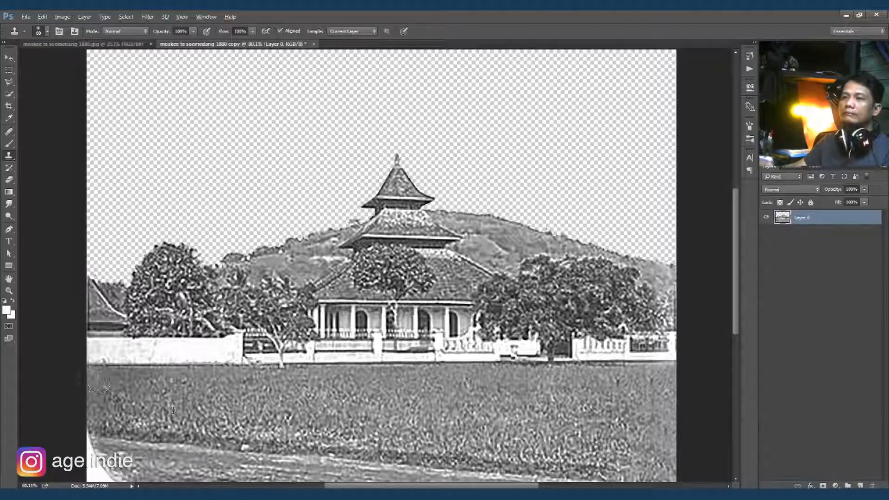
{"action": "left_click_drag", "start_coordinate": [99, 381], "coordinate": [90, 452]}
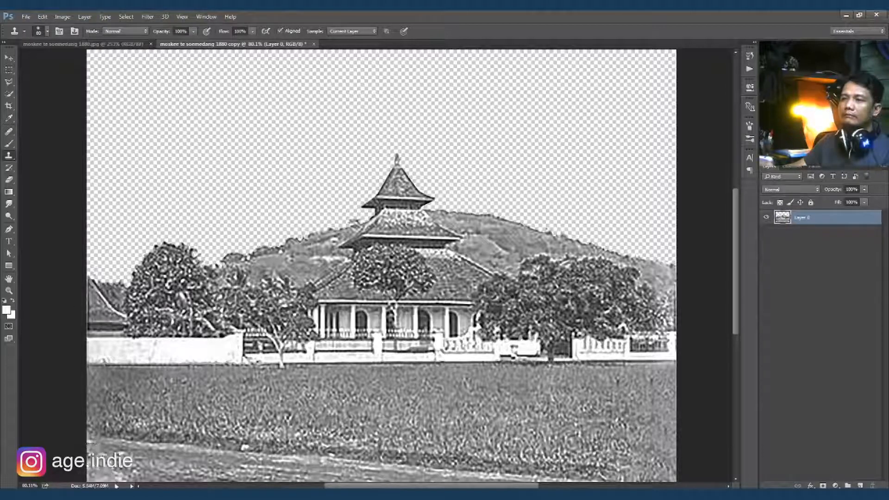
{"action": "key", "text": "bracketleft"}
{"action": "key", "text": "bracketleft"}
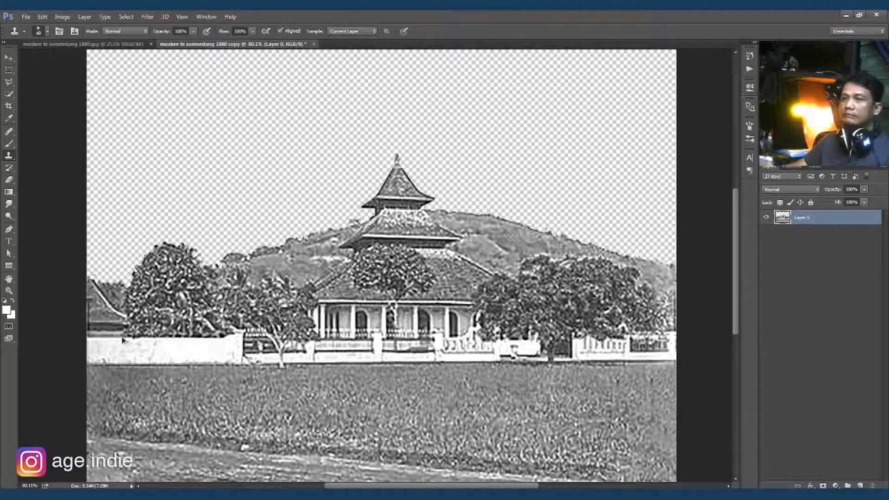
Crop a thin strip off both sides of the image.
{"action": "key", "text": "c"}
{"action": "left_click_drag", "start_coordinate": [87, 266], "coordinate": [91, 266]}
{"action": "key", "text": "Return"}
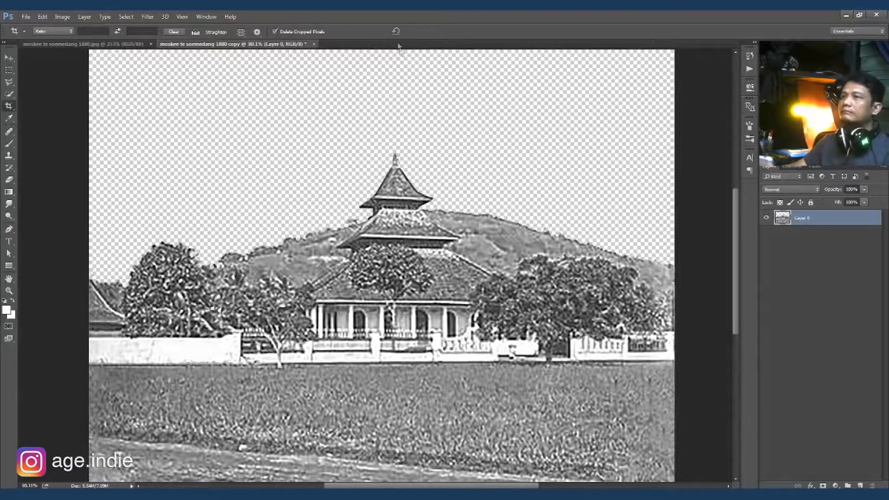
{"action": "key", "text": "v"}
Clone ground texture over the white rounded corners at the bottom of the photo with a larger Clone Stamp brush.
{"action": "scroll", "coordinate": [376, 265], "scroll_direction": "down", "scroll_amount": 3}
{"action": "key", "text": "s"}
{"action": "key", "text": "bracketright"}
{"action": "key", "text": "bracketright"}
{"action": "key", "text": "bracketright"}
{"action": "key", "text": "bracketright"}
{"action": "key", "text": "bracketright"}
{"action": "left_click", "coordinate": [206, 411], "text": "alt"}
{"action": "mouse_move", "coordinate": [197, 427]}
{"action": "left_mouse_down"}
{"action": "mouse_move", "coordinate": [178, 426]}
{"action": "mouse_move", "coordinate": [165, 407]}
{"action": "left_mouse_up"}
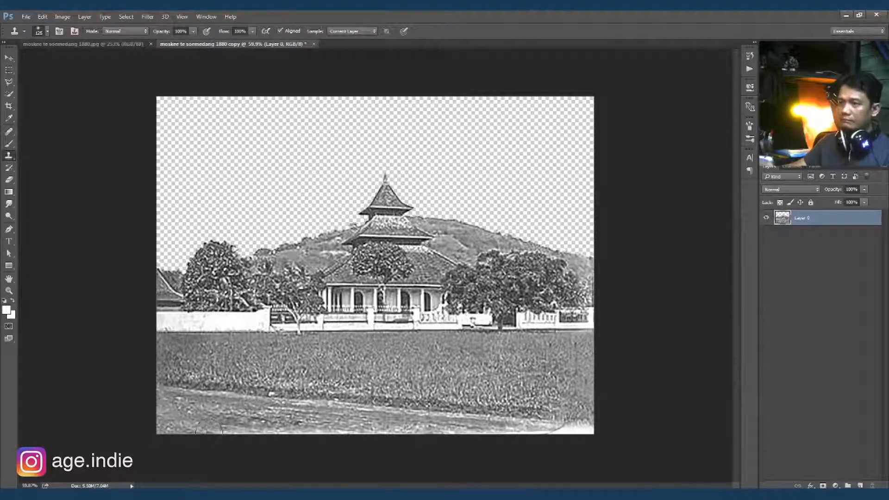
{"action": "mouse_move", "coordinate": [561, 428]}
{"action": "left_mouse_down"}
{"action": "mouse_move", "coordinate": [557, 399]}
{"action": "mouse_move", "coordinate": [558, 416]}
{"action": "mouse_move", "coordinate": [586, 419]}
{"action": "left_mouse_up"}
{"action": "key", "text": "v"}
Deepen the image's shadows with Levels and save the document as a PSD file.
{"action": "key", "text": "ctrl+l"}
{"action": "left_click_drag", "start_coordinate": [662, 310], "coordinate": [732, 311]}
{"action": "key", "text": "Return"}
{"action": "key", "text": "ctrl+s"}
Copy the original sepia photo into the edited document and scale it to cover the canvas.
{"action": "left_click", "coordinate": [125, 45]}
{"action": "left_click", "coordinate": [191, 46]}
{"action": "left_click", "coordinate": [100, 45]}
{"action": "left_click_drag", "start_coordinate": [465, 236], "coordinate": [252, 126]}
{"action": "left_click_drag", "start_coordinate": [252, 126], "coordinate": [233, 133]}
{"action": "left_click_drag", "start_coordinate": [267, 184], "coordinate": [595, 440]}
{"action": "key", "text": "Return"}
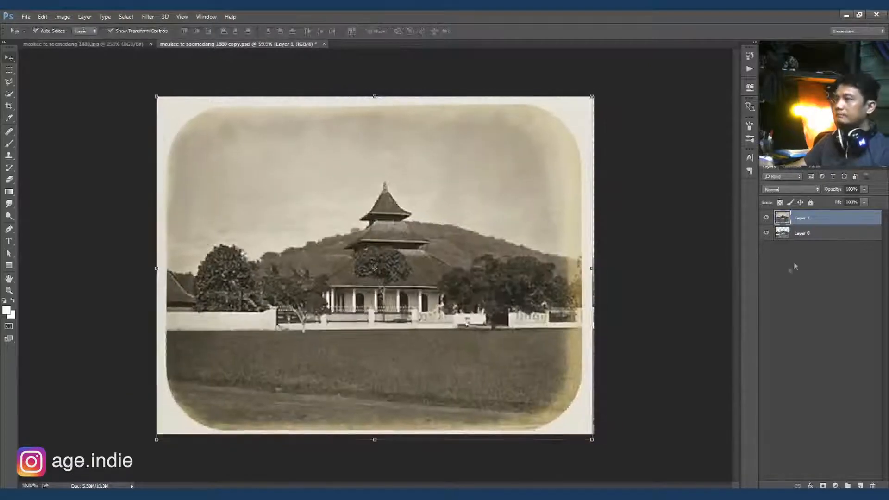
Place the sepia photo layer beneath the black-and-white layer and hide it.
{"action": "left_click_drag", "start_coordinate": [793, 219], "coordinate": [789, 239]}
{"action": "left_click", "coordinate": [767, 219]}
{"action": "left_click", "coordinate": [767, 219]}
{"action": "left_click", "coordinate": [766, 233]}
Duplicate the hidden sepia layer as Layer 1 copy and make the copy visible.
{"action": "right_click", "coordinate": [801, 235]}
{"action": "left_click", "coordinate": [801, 279]}
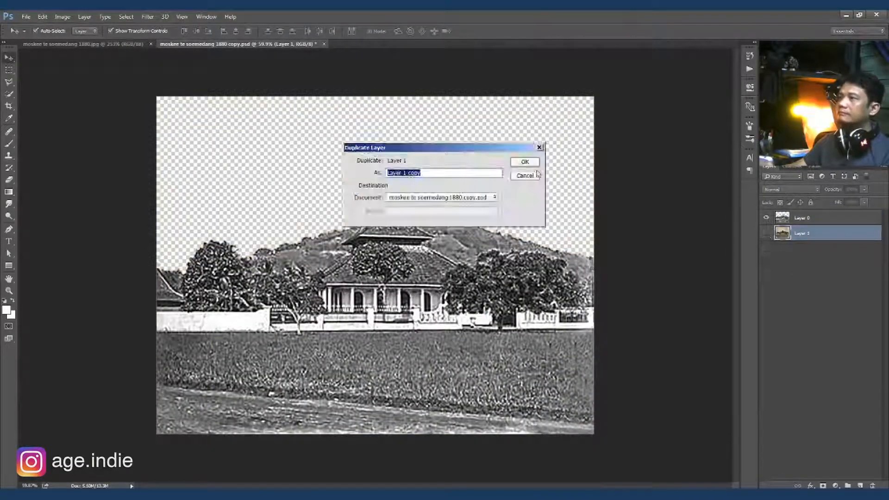
{"action": "key", "text": "Return"}
{"action": "left_click", "coordinate": [767, 234]}
Give Layer 1 copy a bright blue Color Overlay to fill the sky area.
{"action": "double_click", "coordinate": [853, 235]}
{"action": "left_click", "coordinate": [542, 303]}
{"action": "left_click", "coordinate": [739, 208]}
{"action": "left_click", "coordinate": [620, 208]}
{"action": "left_click", "coordinate": [747, 252]}
{"action": "left_click_drag", "start_coordinate": [727, 232], "coordinate": [682, 209]}
{"action": "left_click", "coordinate": [706, 219]}
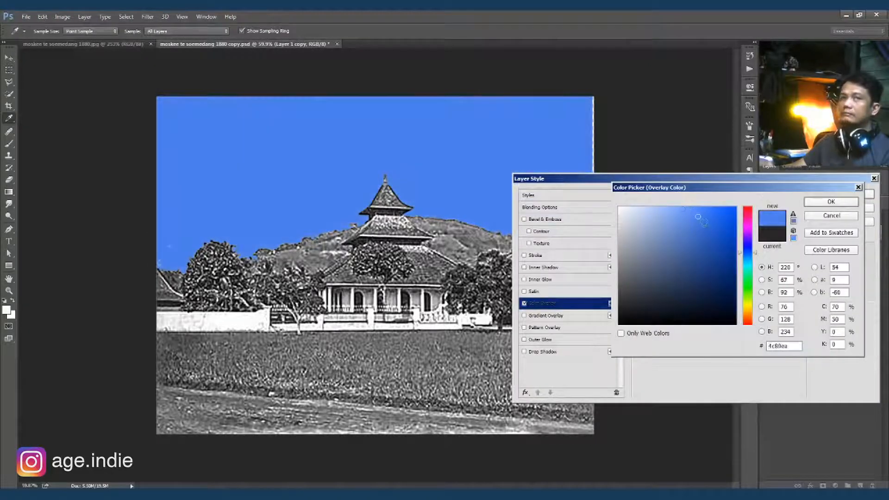
{"action": "left_click", "coordinate": [720, 218]}
{"action": "left_click", "coordinate": [717, 209]}
{"action": "left_click", "coordinate": [832, 202]}
{"action": "left_click", "coordinate": [848, 195]}
Enlarge the blue layer to cover the whole canvas and rasterize its layer style.
{"action": "key", "text": "ctrl+t"}
{"action": "left_click_drag", "start_coordinate": [595, 439], "coordinate": [603, 451]}
{"action": "key", "text": "Return"}
{"action": "right_click", "coordinate": [846, 234]}
{"action": "left_click", "coordinate": [808, 255]}
Choose a different brush preset and paint yellow along the horizon and lighter blue across the sky.
{"action": "key", "text": "e"}
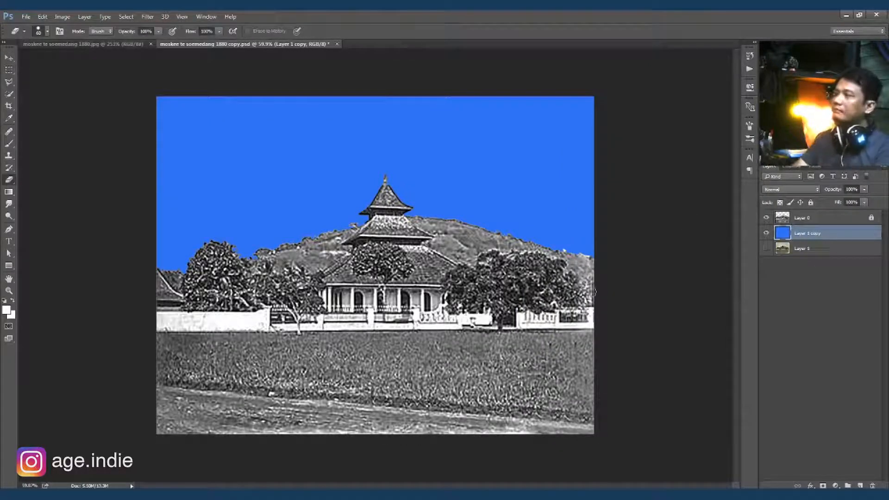
{"action": "key", "text": "b"}
{"action": "left_click", "coordinate": [47, 31]}
{"action": "double_click", "coordinate": [86, 299]}
{"action": "mouse_move", "coordinate": [162, 275]}
{"action": "left_mouse_down"}
{"action": "mouse_move", "coordinate": [361, 223]}
{"action": "mouse_move", "coordinate": [408, 200]}
{"action": "mouse_move", "coordinate": [562, 255]}
{"action": "mouse_move", "coordinate": [185, 250]}
{"action": "mouse_move", "coordinate": [527, 243]}
{"action": "left_mouse_up"}
{"action": "mouse_move", "coordinate": [585, 202]}
{"action": "left_mouse_down"}
{"action": "mouse_move", "coordinate": [333, 183]}
{"action": "mouse_move", "coordinate": [193, 208]}
{"action": "mouse_move", "coordinate": [521, 190]}
{"action": "mouse_move", "coordinate": [208, 154]}
{"action": "left_mouse_up"}
Paint a pale glow around the mosque's spire and yellow-green above the right side of the hill.
{"action": "left_click", "coordinate": [7, 310]}
{"action": "mouse_move", "coordinate": [347, 220]}
{"action": "left_mouse_down"}
{"action": "mouse_move", "coordinate": [387, 199]}
{"action": "mouse_move", "coordinate": [421, 212]}
{"action": "left_mouse_up"}
{"action": "key", "text": "ctrl+z"}
{"action": "mouse_move", "coordinate": [575, 200]}
{"action": "left_mouse_down"}
{"action": "mouse_move", "coordinate": [599, 201]}
{"action": "mouse_move", "coordinate": [616, 219]}
{"action": "mouse_move", "coordinate": [499, 216]}
{"action": "left_mouse_up"}
{"action": "left_click", "coordinate": [7, 309]}
{"action": "left_click_drag", "start_coordinate": [499, 216], "coordinate": [603, 232]}
{"action": "left_click_drag", "start_coordinate": [594, 155], "coordinate": [492, 159]}
{"action": "key", "text": "ctrl+z"}
Paint a dark blue arc across the top of the sky with a larger brush, undoing unwanted strokes.
{"action": "left_click", "coordinate": [7, 310]}
{"action": "left_click_drag", "start_coordinate": [610, 150], "coordinate": [460, 160]}
{"action": "key", "text": "ctrl+z"}
{"action": "mouse_move", "coordinate": [194, 31]}
{"action": "left_mouse_down"}
{"action": "mouse_move", "coordinate": [173, 46]}
{"action": "mouse_move", "coordinate": [227, 46]}
{"action": "left_mouse_up"}
{"action": "left_click_drag", "start_coordinate": [612, 154], "coordinate": [440, 153]}
{"action": "key", "text": "ctrl+z"}
{"action": "key", "text": "bracketright"}
{"action": "key", "text": "bracketright"}
{"action": "key", "text": "bracketright"}
{"action": "key", "text": "bracketright"}
{"action": "left_click_drag", "start_coordinate": [600, 152], "coordinate": [483, 150]}
{"action": "key", "text": "ctrl+z"}
{"action": "left_click_drag", "start_coordinate": [598, 101], "coordinate": [503, 71]}
{"action": "mouse_move", "coordinate": [122, 142]}
{"action": "left_mouse_down"}
{"action": "mouse_move", "coordinate": [430, 72]}
{"action": "mouse_move", "coordinate": [468, 79]}
{"action": "left_mouse_up"}
{"action": "left_click_drag", "start_coordinate": [149, 139], "coordinate": [398, 83]}
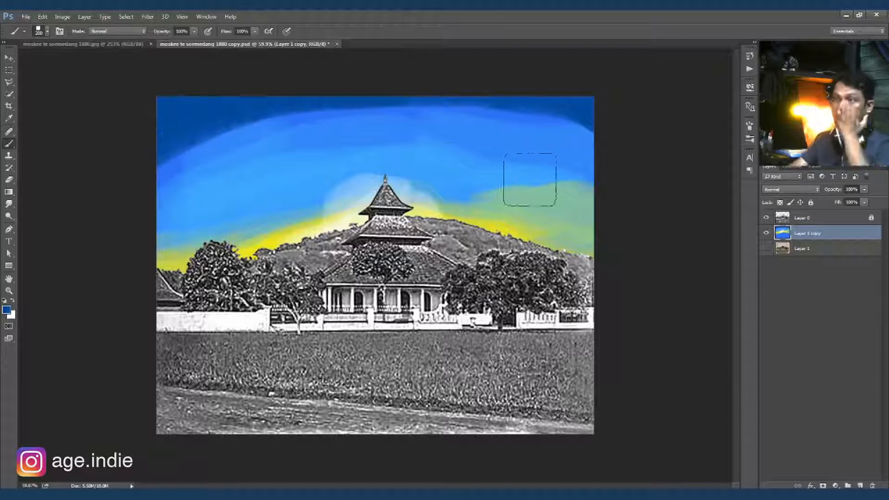
Blend the sky's color bands into a smooth gradient with the Mixer Brush.
{"action": "key", "text": "shift+b"}
{"action": "left_click_drag", "start_coordinate": [175, 149], "coordinate": [354, 118]}
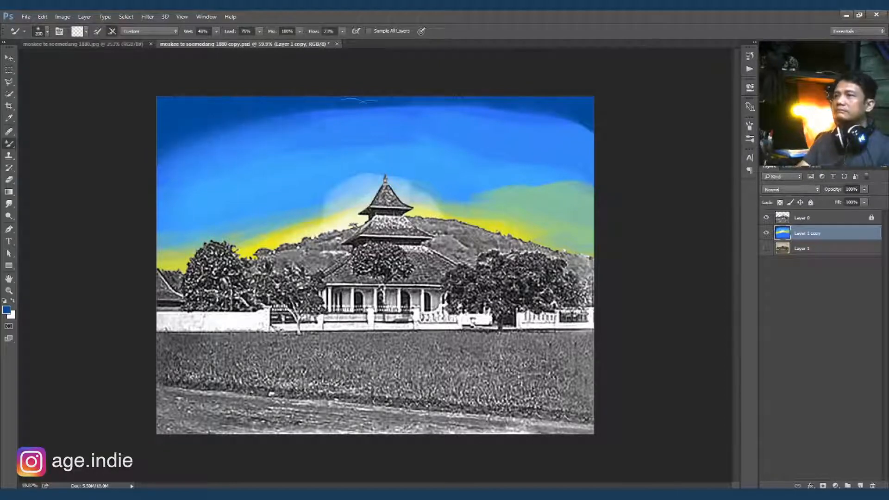
{"action": "mouse_move", "coordinate": [443, 146]}
{"action": "left_mouse_down"}
{"action": "mouse_move", "coordinate": [505, 130]}
{"action": "mouse_move", "coordinate": [214, 138]}
{"action": "mouse_move", "coordinate": [583, 142]}
{"action": "left_mouse_up"}
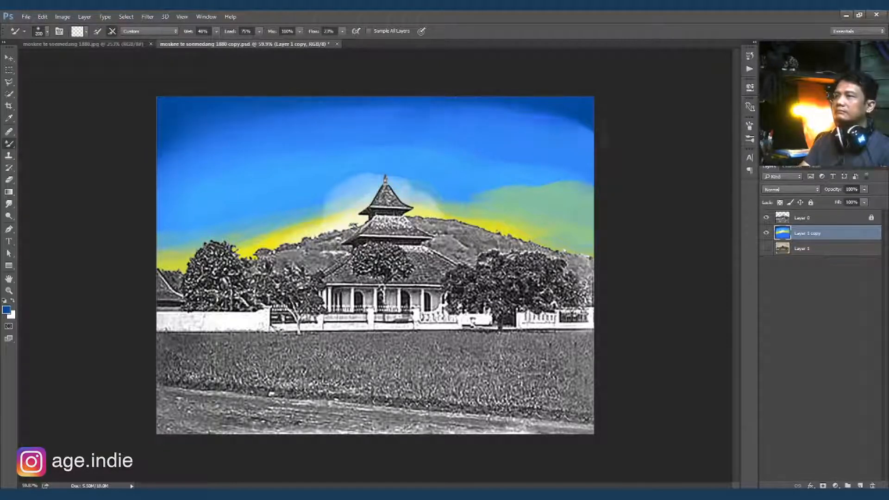
{"action": "mouse_move", "coordinate": [547, 106]}
{"action": "left_mouse_down"}
{"action": "mouse_move", "coordinate": [476, 93]}
{"action": "mouse_move", "coordinate": [200, 159]}
{"action": "left_mouse_up"}
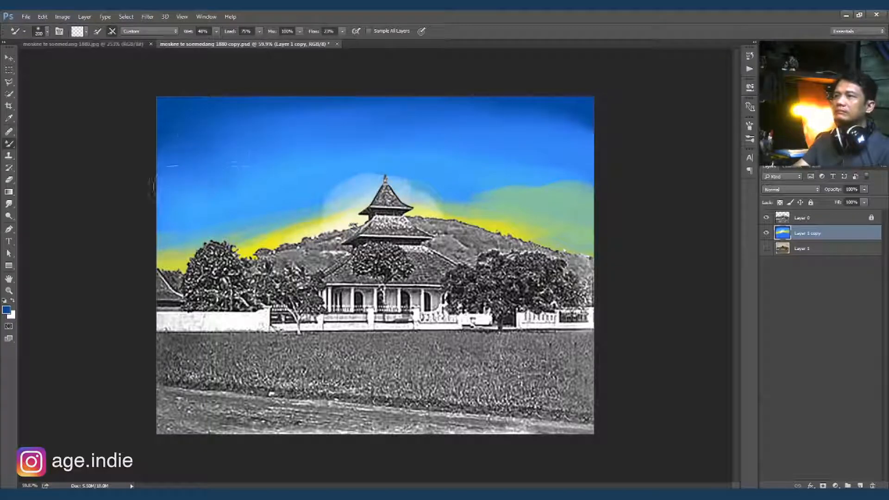
{"action": "mouse_move", "coordinate": [570, 190]}
{"action": "left_mouse_down"}
{"action": "mouse_move", "coordinate": [226, 220]}
{"action": "mouse_move", "coordinate": [160, 246]}
{"action": "left_mouse_up"}
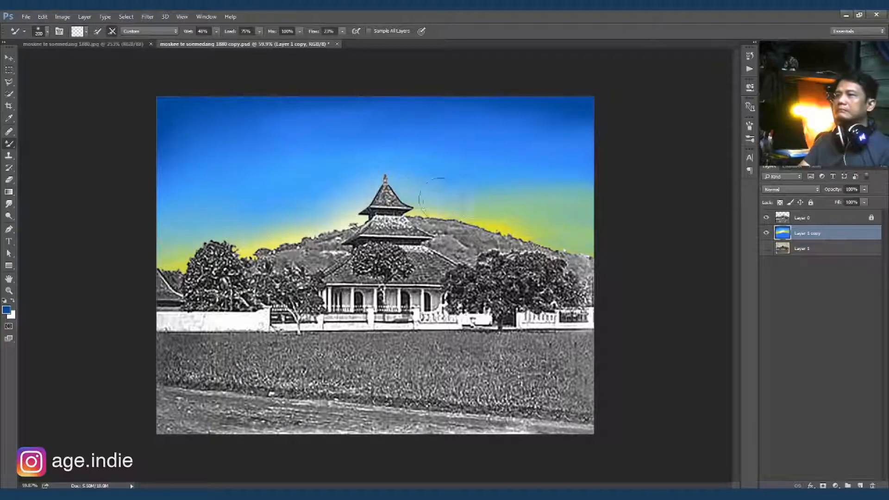
Paint orange along the horizon and a white glow around the spire, blending the glow into the sky.
{"action": "key", "text": "shift+b"}
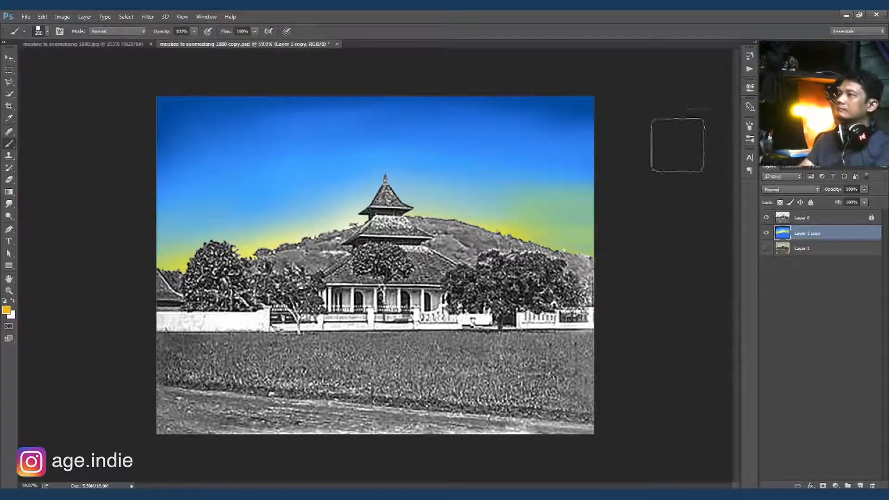
{"action": "left_click_drag", "start_coordinate": [162, 262], "coordinate": [412, 204]}
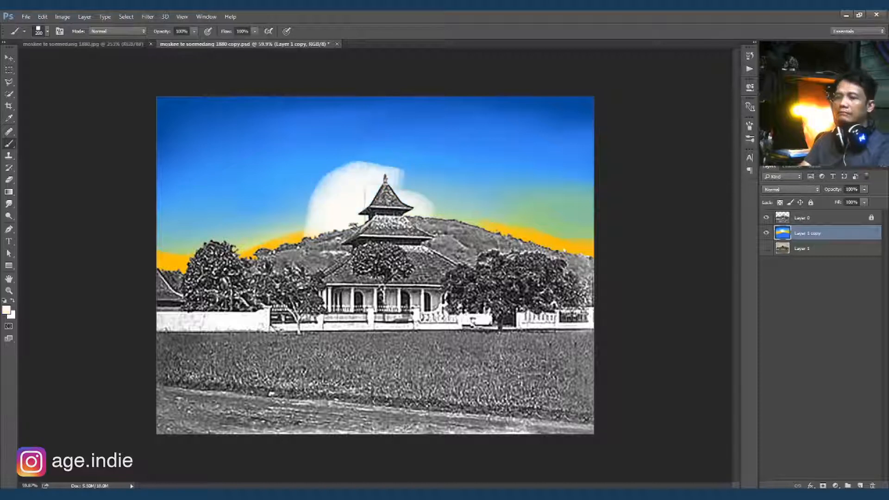
{"action": "key", "text": "shift+b"}
{"action": "mouse_move", "coordinate": [317, 207]}
{"action": "left_mouse_down"}
{"action": "mouse_move", "coordinate": [370, 165]}
{"action": "mouse_move", "coordinate": [440, 208]}
{"action": "left_mouse_up"}
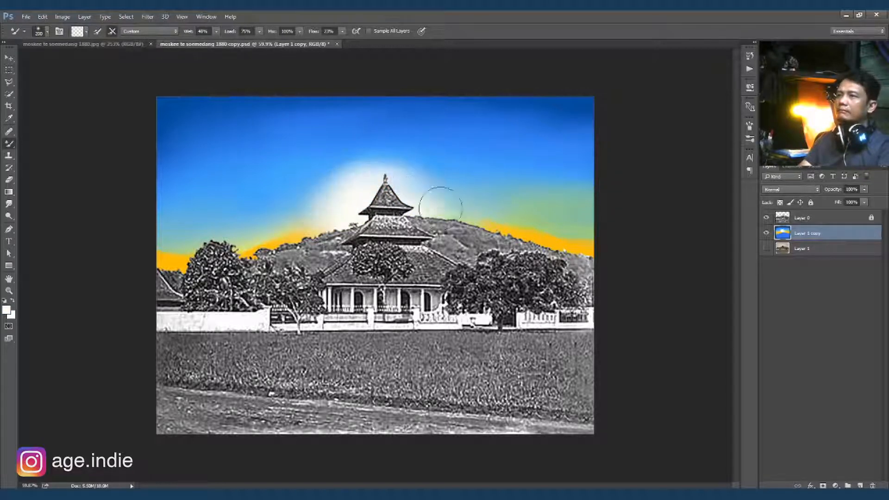
{"action": "mouse_move", "coordinate": [343, 164]}
{"action": "left_mouse_down"}
{"action": "mouse_move", "coordinate": [324, 183]}
{"action": "mouse_move", "coordinate": [338, 197]}
{"action": "mouse_move", "coordinate": [253, 230]}
{"action": "left_mouse_up"}
Add yellow above the orange horizon on both sides of the hill and blend it with the Mixer Brush.
{"action": "key", "text": "shift+b"}
{"action": "mouse_move", "coordinate": [308, 222]}
{"action": "left_mouse_down"}
{"action": "mouse_move", "coordinate": [194, 239]}
{"action": "mouse_move", "coordinate": [253, 228]}
{"action": "left_mouse_up"}
{"action": "key", "text": "ctrl+z"}
{"action": "key", "text": "bracketleft"}
{"action": "key", "text": "bracketleft"}
{"action": "key", "text": "bracketleft"}
{"action": "left_click_drag", "start_coordinate": [450, 202], "coordinate": [545, 216]}
{"action": "key", "text": "ctrl+z"}
{"action": "key", "text": "shift+b"}
{"action": "mouse_move", "coordinate": [441, 186]}
{"action": "left_mouse_down"}
{"action": "mouse_move", "coordinate": [503, 208]}
{"action": "mouse_move", "coordinate": [497, 222]}
{"action": "mouse_move", "coordinate": [496, 167]}
{"action": "mouse_move", "coordinate": [500, 179]}
{"action": "mouse_move", "coordinate": [542, 193]}
{"action": "mouse_move", "coordinate": [538, 231]}
{"action": "left_mouse_up"}
{"action": "mouse_move", "coordinate": [166, 253]}
{"action": "left_mouse_down"}
{"action": "mouse_move", "coordinate": [234, 193]}
{"action": "mouse_move", "coordinate": [329, 188]}
{"action": "mouse_move", "coordinate": [324, 166]}
{"action": "mouse_move", "coordinate": [375, 160]}
{"action": "mouse_move", "coordinate": [200, 221]}
{"action": "left_mouse_up"}
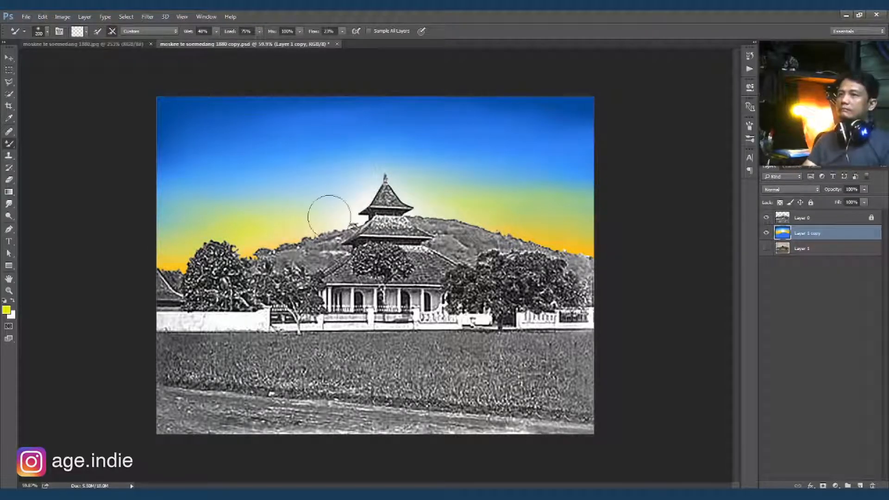
Paint off-white cloud streaks across the upper sky and above the horizon on both sides of the mosque.
{"action": "key", "text": "shift+b"}
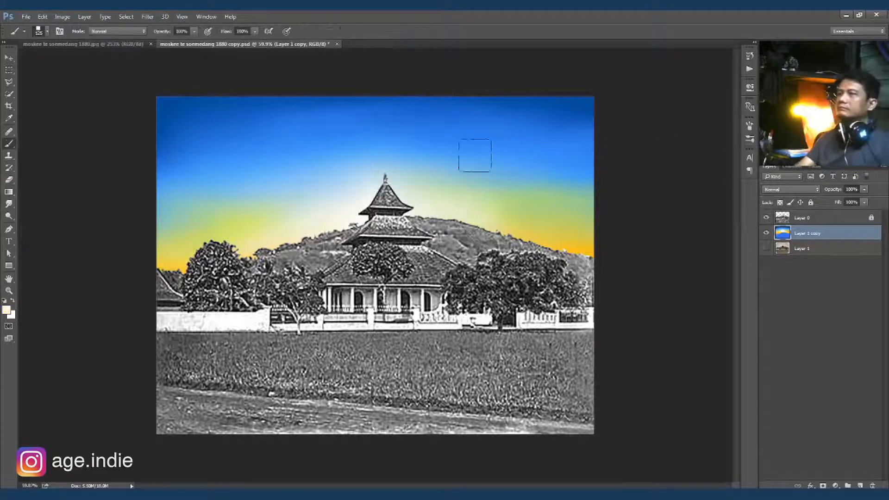
{"action": "mouse_move", "coordinate": [207, 155]}
{"action": "left_mouse_down"}
{"action": "mouse_move", "coordinate": [183, 139]}
{"action": "mouse_move", "coordinate": [383, 125]}
{"action": "left_mouse_up"}
{"action": "left_click_drag", "start_coordinate": [468, 136], "coordinate": [572, 145]}
{"action": "left_click_drag", "start_coordinate": [590, 195], "coordinate": [464, 209]}
{"action": "left_click_drag", "start_coordinate": [588, 225], "coordinate": [578, 226]}
{"action": "left_click_drag", "start_coordinate": [263, 219], "coordinate": [184, 226]}
{"action": "left_click_drag", "start_coordinate": [286, 217], "coordinate": [299, 213]}
{"action": "mouse_move", "coordinate": [312, 100]}
{"action": "left_mouse_down"}
{"action": "mouse_move", "coordinate": [244, 102]}
{"action": "mouse_move", "coordinate": [426, 103]}
{"action": "left_mouse_up"}
Soften the painted streaks into wispy clouds with the Mixer Brush.
{"action": "key", "text": "shift+b"}
{"action": "mouse_move", "coordinate": [187, 129]}
{"action": "left_mouse_down"}
{"action": "mouse_move", "coordinate": [171, 138]}
{"action": "mouse_move", "coordinate": [297, 138]}
{"action": "mouse_move", "coordinate": [171, 166]}
{"action": "mouse_move", "coordinate": [287, 134]}
{"action": "mouse_move", "coordinate": [348, 143]}
{"action": "mouse_move", "coordinate": [389, 127]}
{"action": "mouse_move", "coordinate": [235, 160]}
{"action": "left_mouse_up"}
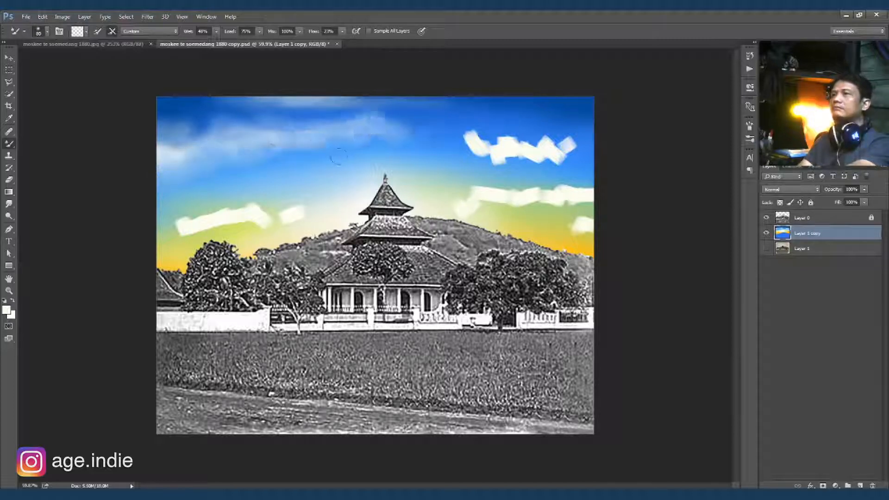
{"action": "left_click_drag", "start_coordinate": [198, 127], "coordinate": [210, 100]}
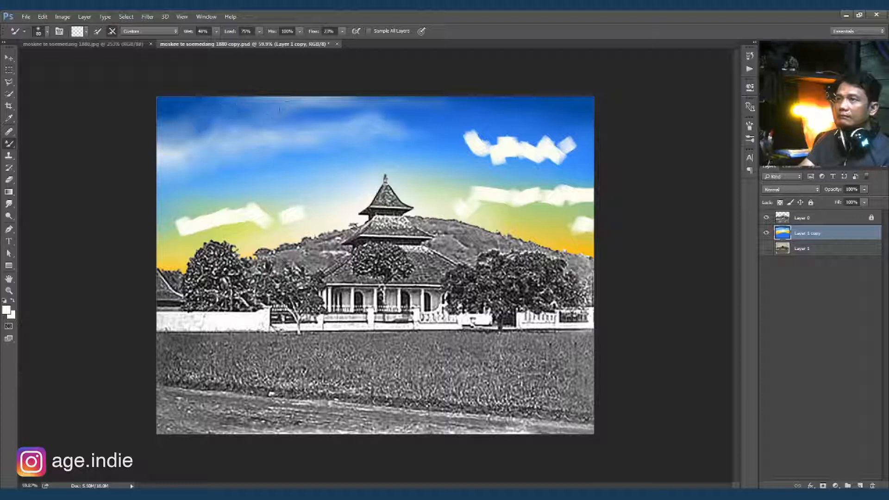
{"action": "mouse_move", "coordinate": [387, 126]}
{"action": "left_mouse_down"}
{"action": "mouse_move", "coordinate": [456, 139]}
{"action": "mouse_move", "coordinate": [570, 139]}
{"action": "mouse_move", "coordinate": [510, 158]}
{"action": "left_mouse_up"}
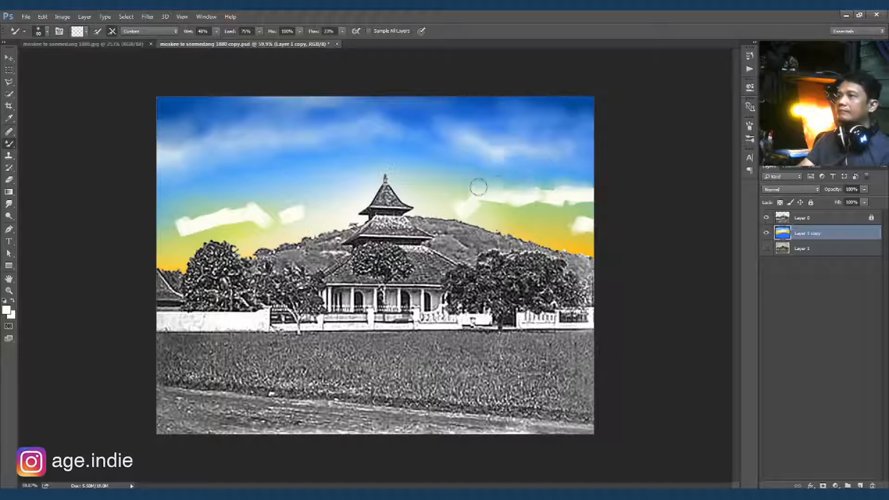
{"action": "mouse_move", "coordinate": [511, 202]}
{"action": "left_mouse_down"}
{"action": "mouse_move", "coordinate": [572, 199]}
{"action": "mouse_move", "coordinate": [564, 233]}
{"action": "left_mouse_up"}
{"action": "mouse_move", "coordinate": [191, 222]}
{"action": "left_mouse_down"}
{"action": "mouse_move", "coordinate": [162, 232]}
{"action": "mouse_move", "coordinate": [294, 206]}
{"action": "mouse_move", "coordinate": [278, 218]}
{"action": "left_mouse_up"}
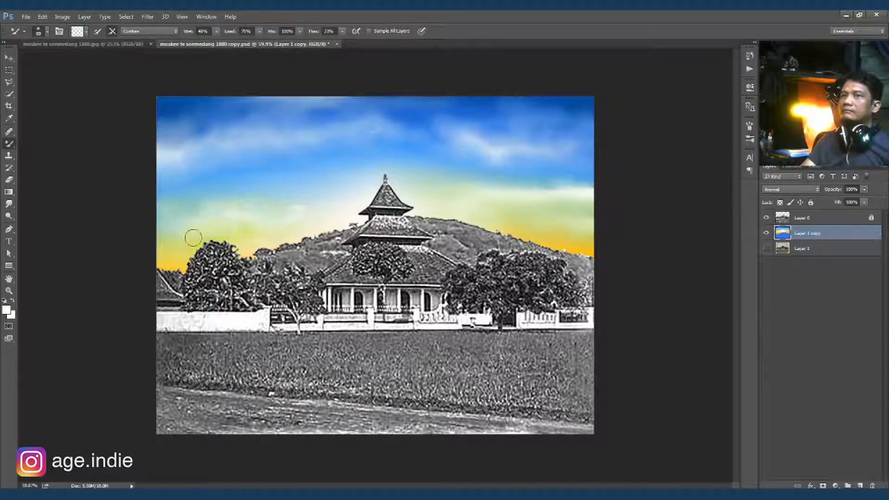
Paint dark navy blue patches along the upper edge of the sky, in both corners and near the centre.
{"action": "key", "text": "shift+b"}
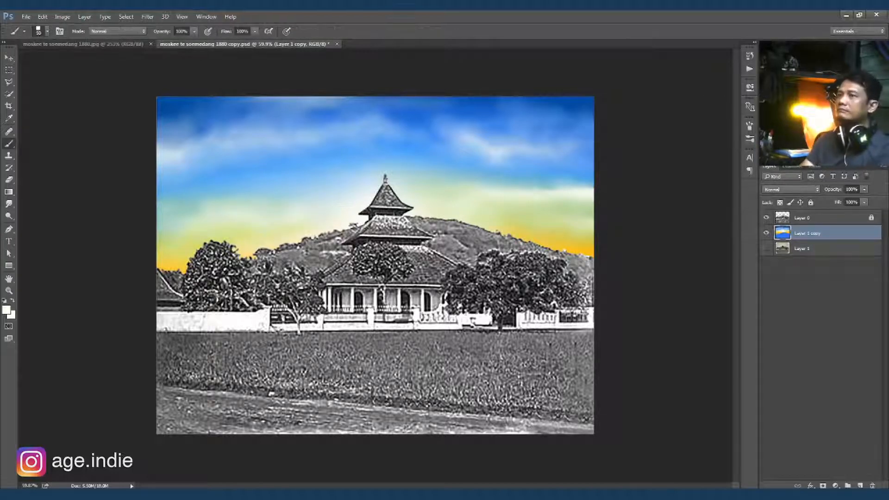
{"action": "left_click_drag", "start_coordinate": [156, 101], "coordinate": [203, 100]}
{"action": "left_click_drag", "start_coordinate": [597, 121], "coordinate": [561, 122]}
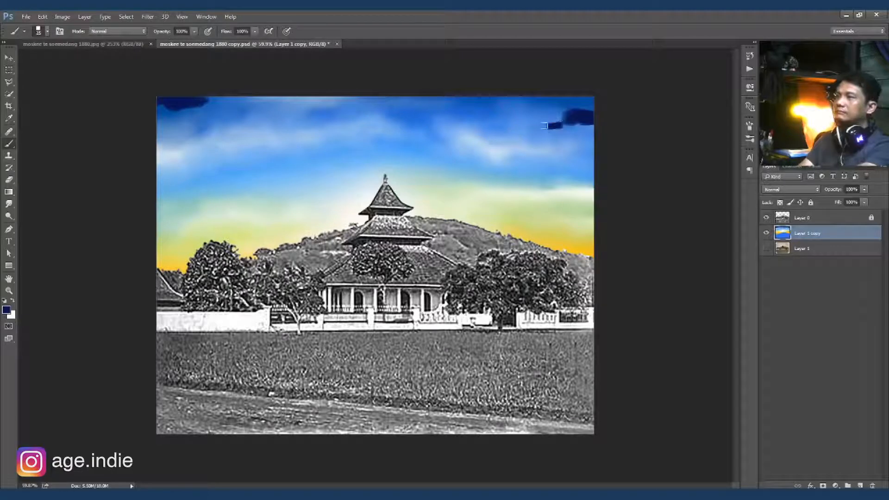
{"action": "left_click_drag", "start_coordinate": [433, 98], "coordinate": [486, 99]}
Blend the navy patches into the upper sky with the Mixer Brush.
{"action": "key", "text": "shift+b"}
{"action": "mouse_move", "coordinate": [145, 99]}
{"action": "left_mouse_down"}
{"action": "mouse_move", "coordinate": [291, 110]}
{"action": "mouse_move", "coordinate": [152, 161]}
{"action": "left_mouse_up"}
{"action": "left_click_drag", "start_coordinate": [404, 99], "coordinate": [414, 116]}
{"action": "left_click_drag", "start_coordinate": [480, 104], "coordinate": [515, 127]}
{"action": "mouse_move", "coordinate": [558, 92]}
{"action": "left_mouse_down"}
{"action": "mouse_move", "coordinate": [533, 125]}
{"action": "mouse_move", "coordinate": [587, 132]}
{"action": "left_mouse_up"}
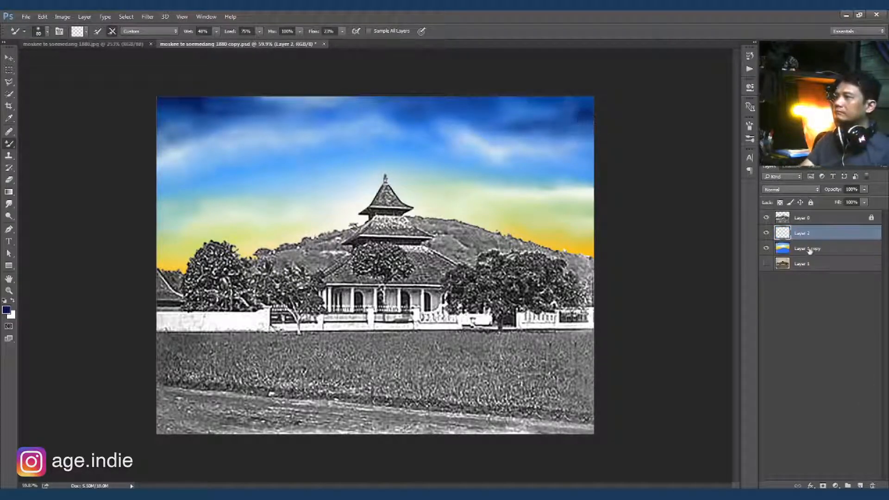
Name the painted sky layer "sky" and the new layer above it "sun", and set the sun layer to Multiply.
{"action": "left_click", "coordinate": [815, 249]}
{"action": "left_click", "coordinate": [815, 233]}
{"action": "left_click", "coordinate": [796, 315]}
{"action": "left_click", "coordinate": [801, 233]}
{"action": "left_click", "coordinate": [791, 189]}
{"action": "left_click", "coordinate": [787, 218]}
Paint a broad white glow behind the mosque and hill on the sun layer and set its blend mode to Soft Light.
{"action": "key", "text": "shift+b"}
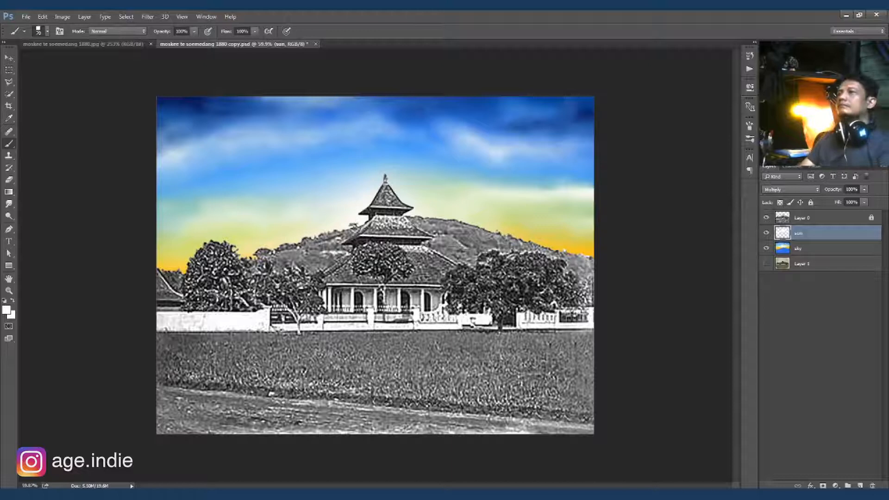
{"action": "left_click", "coordinate": [797, 190]}
{"action": "left_click", "coordinate": [782, 280]}
{"action": "left_click", "coordinate": [795, 190]}
{"action": "left_click", "coordinate": [789, 259]}
{"action": "left_click", "coordinate": [794, 189]}
{"action": "left_click", "coordinate": [782, 280]}
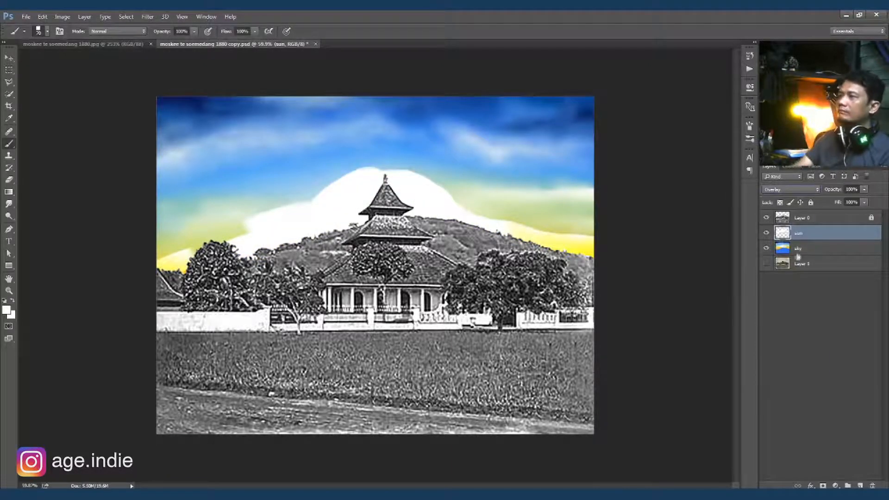
{"action": "left_click", "coordinate": [794, 189]}
{"action": "left_click", "coordinate": [791, 221]}
{"action": "left_click", "coordinate": [795, 189]}
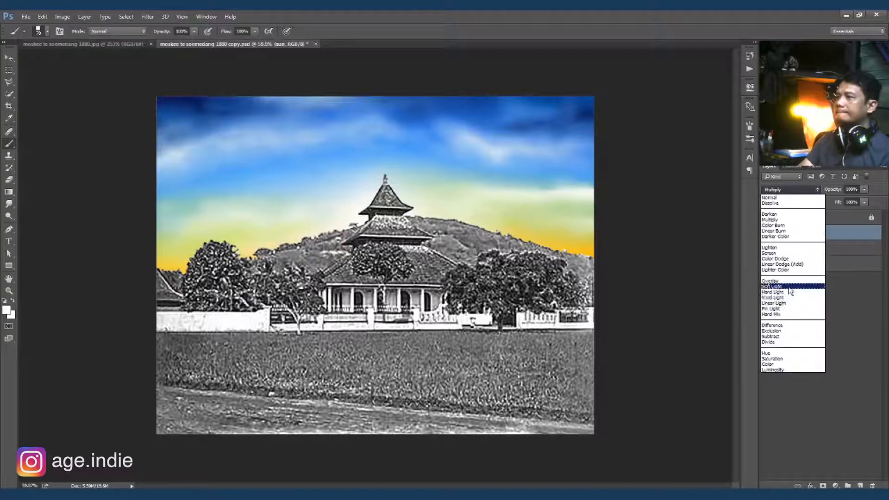
{"action": "left_click", "coordinate": [783, 287]}
Add a layer mask to the sun layer and brush along the hill outline with a large brush to shape the glow.
{"action": "left_click", "coordinate": [823, 486]}
{"action": "left_click_drag", "start_coordinate": [276, 218], "coordinate": [236, 234]}
{"action": "left_click", "coordinate": [47, 31]}
{"action": "double_click", "coordinate": [79, 140]}
{"action": "key", "text": "bracketright"}
{"action": "key", "text": "bracketright"}
{"action": "key", "text": "bracketright"}
{"action": "key", "text": "bracketright"}
{"action": "key", "text": "bracketright"}
{"action": "key", "text": "bracketright"}
{"action": "mouse_move", "coordinate": [176, 245]}
{"action": "left_mouse_down"}
{"action": "mouse_move", "coordinate": [420, 168]}
{"action": "mouse_move", "coordinate": [662, 252]}
{"action": "left_mouse_up"}
Lock the sun and sky layers and release the locks on the layers from Layer 0 down to sky.
{"action": "left_click", "coordinate": [9, 58]}
{"action": "left_click", "coordinate": [782, 233]}
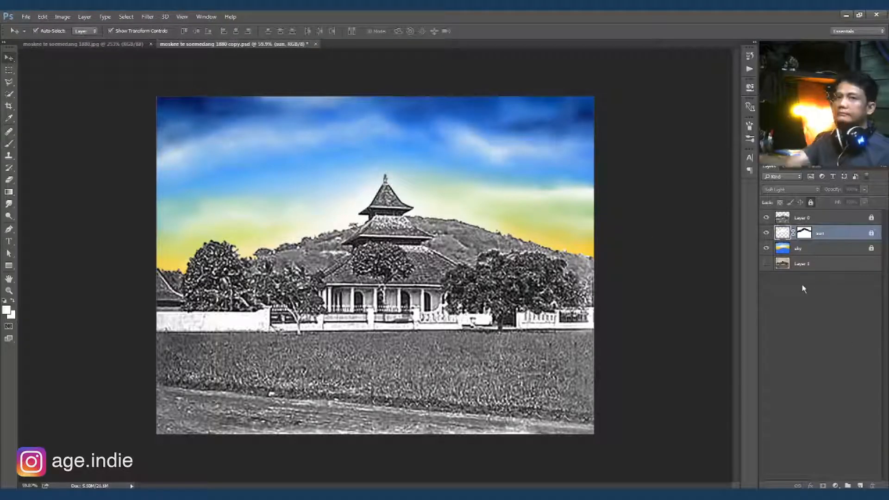
{"action": "left_click", "coordinate": [835, 224]}
{"action": "left_click", "coordinate": [836, 250], "text": "shift"}
{"action": "left_click", "coordinate": [836, 324]}
Create a new layer above Layer 0, put it in a group named "clouring" and change the group's blend mode.
{"action": "left_click", "coordinate": [860, 485]}
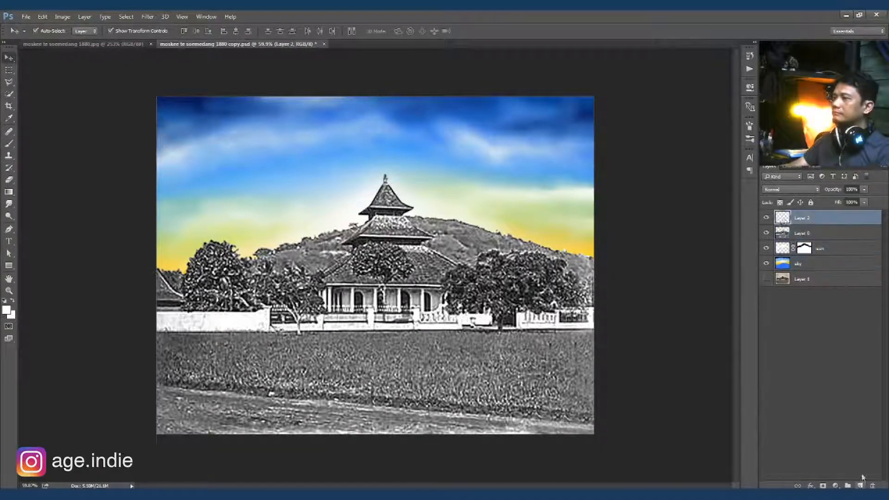
{"action": "key", "text": "ctrl+g"}
{"action": "double_click", "coordinate": [803, 216]}
{"action": "type", "text": "clou"}
{"action": "left_click", "coordinate": [791, 189]}
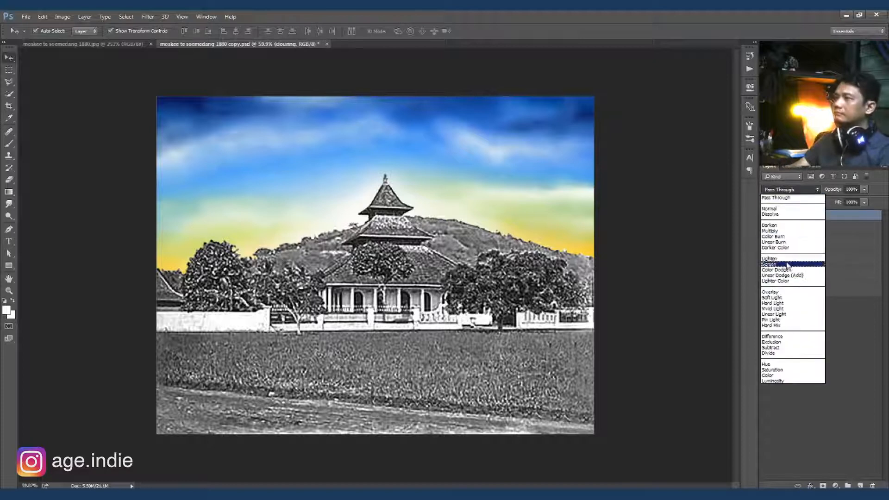
{"action": "left_click", "coordinate": [790, 194]}
{"action": "left_click", "coordinate": [790, 229]}
Lock all layers below the clouring group and rename the layer inside the group "gunung".
{"action": "left_click", "coordinate": [850, 245]}
{"action": "left_click", "coordinate": [851, 290], "text": "shift"}
{"action": "left_click", "coordinate": [811, 203]}
{"action": "left_click", "coordinate": [810, 229]}
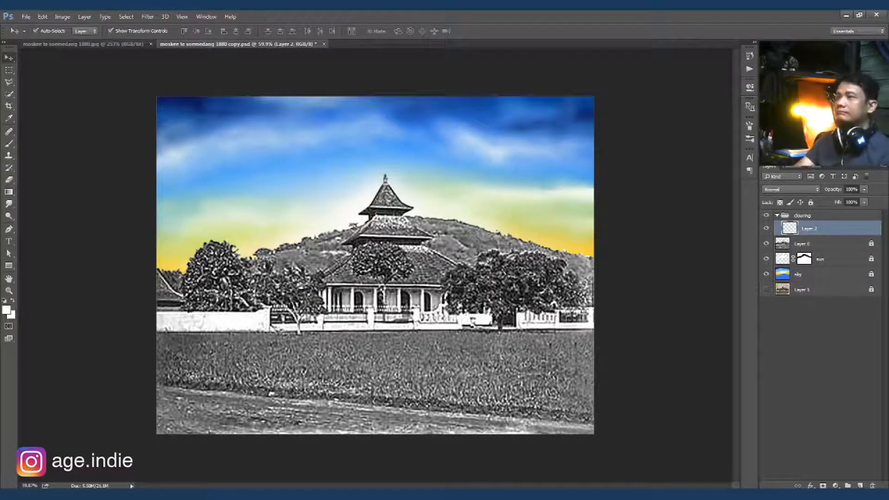
{"action": "type", "text": "gunung"}
{"action": "key", "text": "Return"}
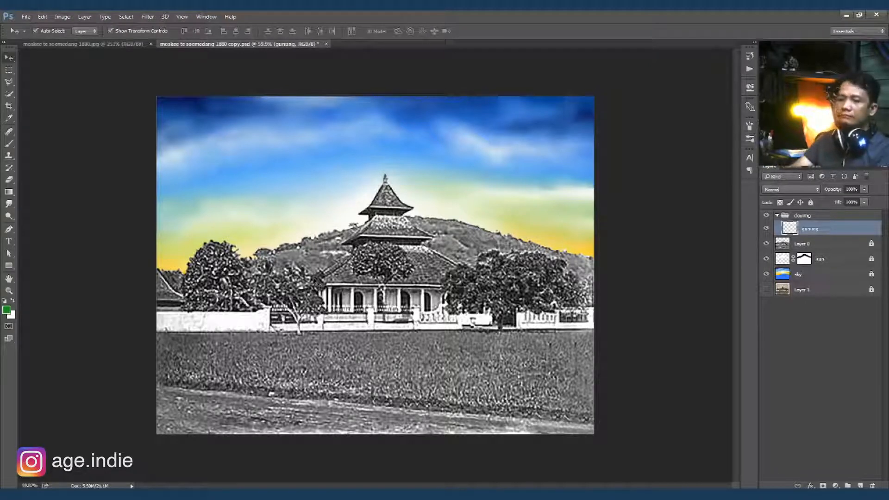
Set up a small square brush with green as the foreground colour for painting the hill.
{"action": "left_click", "coordinate": [350, 213]}
{"action": "key", "text": "ctrl+z"}
{"action": "key", "text": "b"}
{"action": "left_click", "coordinate": [48, 31]}
{"action": "double_click", "coordinate": [81, 301]}
{"action": "key", "text": "bracketleft"}
{"action": "key", "text": "bracketleft"}
{"action": "key", "text": "bracketleft"}
{"action": "key", "text": "bracketleft"}
{"action": "key", "text": "bracketleft"}
{"action": "key", "text": "bracketleft"}
{"action": "key", "text": "bracketleft"}
{"action": "key", "text": "bracketleft"}
{"action": "key", "text": "bracketleft"}
Change the blend mode of the clouring group and make the gunung layer active.
{"action": "left_click", "coordinate": [791, 189]}
{"action": "left_click", "coordinate": [813, 219]}
{"action": "left_click", "coordinate": [815, 216]}
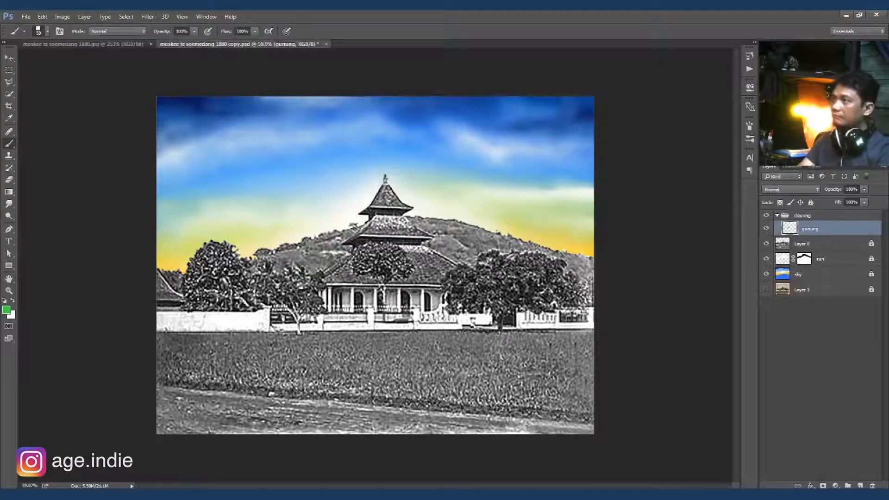
{"action": "left_click", "coordinate": [791, 189]}
{"action": "left_click", "coordinate": [787, 274]}
{"action": "left_click", "coordinate": [810, 229]}
Paint the wooded hill on the left side of the mosque dark green on the gunung layer.
{"action": "left_click_drag", "start_coordinate": [445, 247], "coordinate": [460, 259]}
{"action": "key", "text": "ctrl+z"}
{"action": "left_click", "coordinate": [6, 310]}
{"action": "left_click", "coordinate": [731, 181]}
{"action": "key", "text": "ctrl+z"}
{"action": "scroll", "coordinate": [488, 245], "scroll_direction": "up", "scroll_amount": 7}
{"action": "left_click_drag", "start_coordinate": [116, 209], "coordinate": [347, 195]}
{"action": "key", "text": "bracketleft"}
{"action": "mouse_move", "coordinate": [101, 297]}
{"action": "left_mouse_down"}
{"action": "mouse_move", "coordinate": [117, 320]}
{"action": "mouse_move", "coordinate": [121, 298]}
{"action": "left_mouse_up"}
{"action": "scroll", "coordinate": [174, 303], "scroll_direction": "down", "scroll_amount": 1}
{"action": "left_click_drag", "start_coordinate": [173, 302], "coordinate": [79, 291]}
{"action": "mouse_move", "coordinate": [146, 255]}
{"action": "left_mouse_down"}
{"action": "mouse_move", "coordinate": [172, 268]}
{"action": "mouse_move", "coordinate": [184, 251]}
{"action": "mouse_move", "coordinate": [223, 252]}
{"action": "mouse_move", "coordinate": [234, 229]}
{"action": "mouse_move", "coordinate": [239, 238]}
{"action": "mouse_move", "coordinate": [267, 218]}
{"action": "mouse_move", "coordinate": [239, 268]}
{"action": "mouse_move", "coordinate": [253, 229]}
{"action": "mouse_move", "coordinate": [325, 203]}
{"action": "mouse_move", "coordinate": [269, 269]}
{"action": "mouse_move", "coordinate": [300, 262]}
{"action": "mouse_move", "coordinate": [317, 238]}
{"action": "mouse_move", "coordinate": [325, 250]}
{"action": "mouse_move", "coordinate": [313, 256]}
{"action": "mouse_move", "coordinate": [341, 232]}
{"action": "mouse_move", "coordinate": [297, 258]}
{"action": "left_mouse_up"}
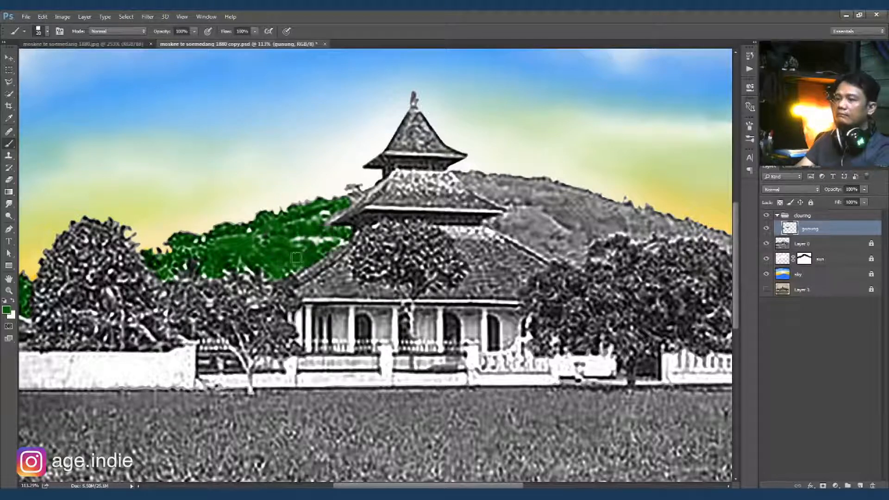
Paint the hill on the right side of the mosque dark green down to the photo's edge, keeping clear of the trees.
{"action": "left_click_drag", "start_coordinate": [508, 212], "coordinate": [496, 225]}
{"action": "mouse_move", "coordinate": [472, 177]}
{"action": "left_mouse_down"}
{"action": "mouse_move", "coordinate": [491, 182]}
{"action": "mouse_move", "coordinate": [512, 230]}
{"action": "mouse_move", "coordinate": [579, 268]}
{"action": "mouse_move", "coordinate": [538, 226]}
{"action": "mouse_move", "coordinate": [536, 185]}
{"action": "mouse_move", "coordinate": [565, 191]}
{"action": "mouse_move", "coordinate": [560, 213]}
{"action": "mouse_move", "coordinate": [572, 203]}
{"action": "mouse_move", "coordinate": [596, 207]}
{"action": "mouse_move", "coordinate": [582, 248]}
{"action": "mouse_move", "coordinate": [628, 227]}
{"action": "left_mouse_up"}
{"action": "key", "text": "bracketright"}
{"action": "left_click_drag", "start_coordinate": [627, 227], "coordinate": [551, 223]}
{"action": "key", "text": "bracketleft"}
{"action": "key", "text": "bracketleft"}
{"action": "mouse_move", "coordinate": [564, 225]}
{"action": "left_mouse_down"}
{"action": "mouse_move", "coordinate": [591, 231]}
{"action": "mouse_move", "coordinate": [566, 215]}
{"action": "left_mouse_up"}
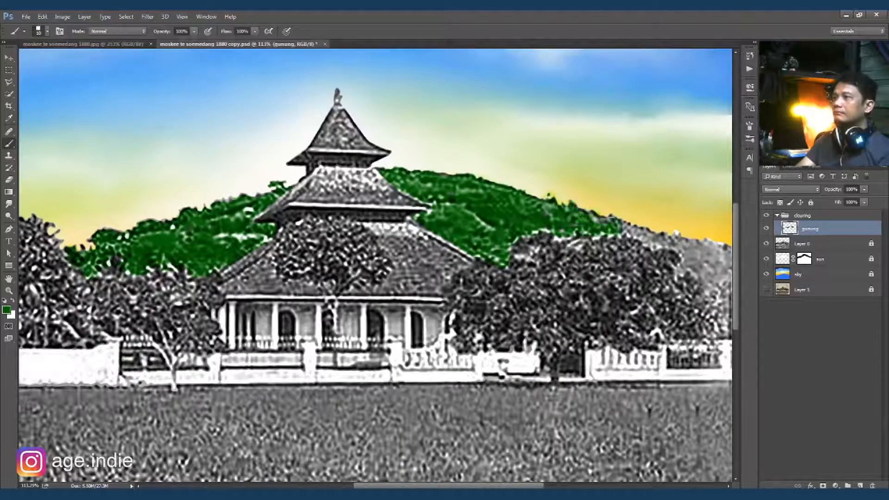
{"action": "mouse_move", "coordinate": [622, 229]}
{"action": "left_mouse_down"}
{"action": "mouse_move", "coordinate": [678, 238]}
{"action": "mouse_move", "coordinate": [688, 265]}
{"action": "mouse_move", "coordinate": [637, 261]}
{"action": "mouse_move", "coordinate": [629, 234]}
{"action": "mouse_move", "coordinate": [659, 255]}
{"action": "mouse_move", "coordinate": [669, 296]}
{"action": "left_mouse_up"}
{"action": "scroll", "coordinate": [557, 284], "scroll_direction": "down", "scroll_amount": 3}
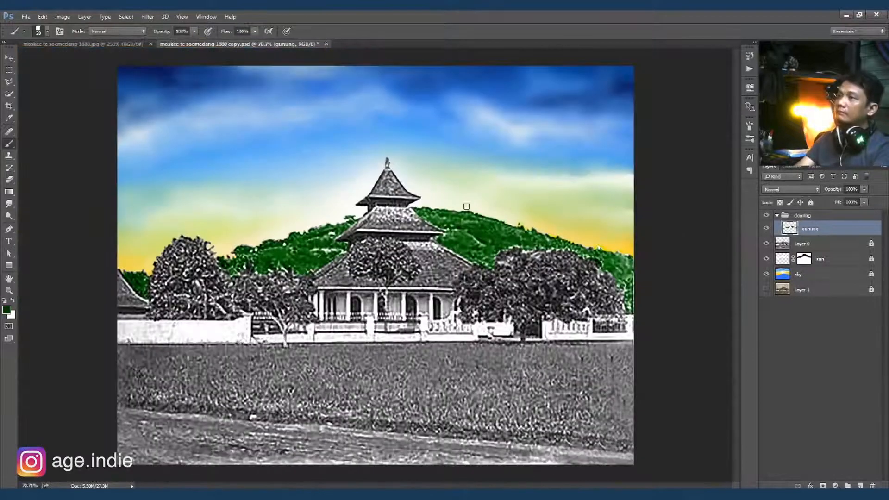
Shade both sides of the hill with darker and lighter greens and save the document.
{"action": "mouse_move", "coordinate": [446, 239]}
{"action": "left_mouse_down"}
{"action": "mouse_move", "coordinate": [472, 253]}
{"action": "mouse_move", "coordinate": [496, 235]}
{"action": "left_mouse_up"}
{"action": "left_click_drag", "start_coordinate": [606, 267], "coordinate": [628, 307]}
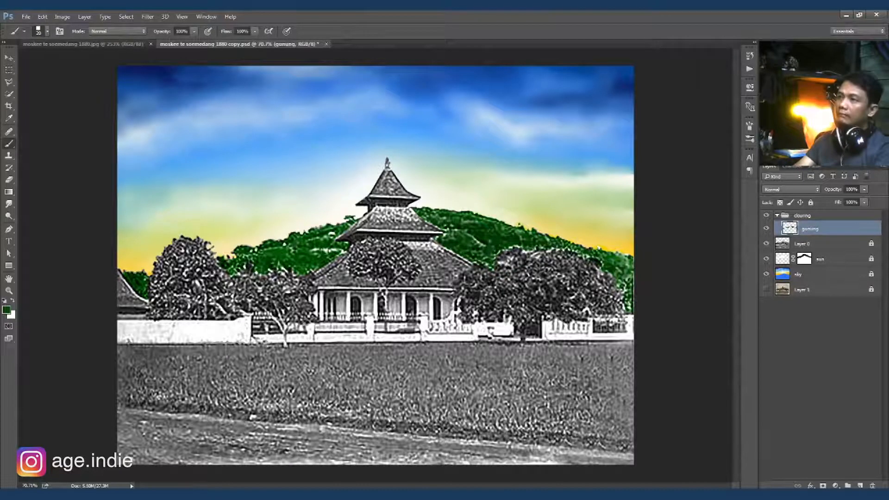
{"action": "left_click_drag", "start_coordinate": [297, 262], "coordinate": [258, 270]}
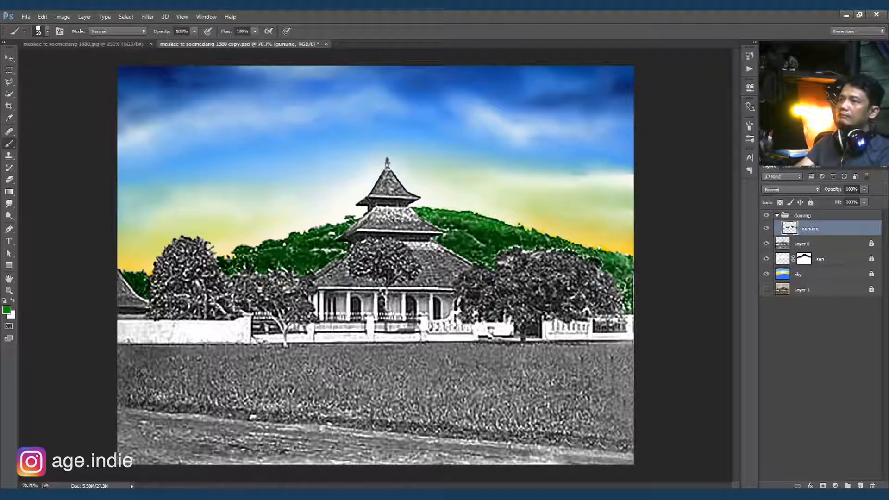
{"action": "left_click_drag", "start_coordinate": [495, 274], "coordinate": [492, 275]}
{"action": "key", "text": "ctrl+s"}
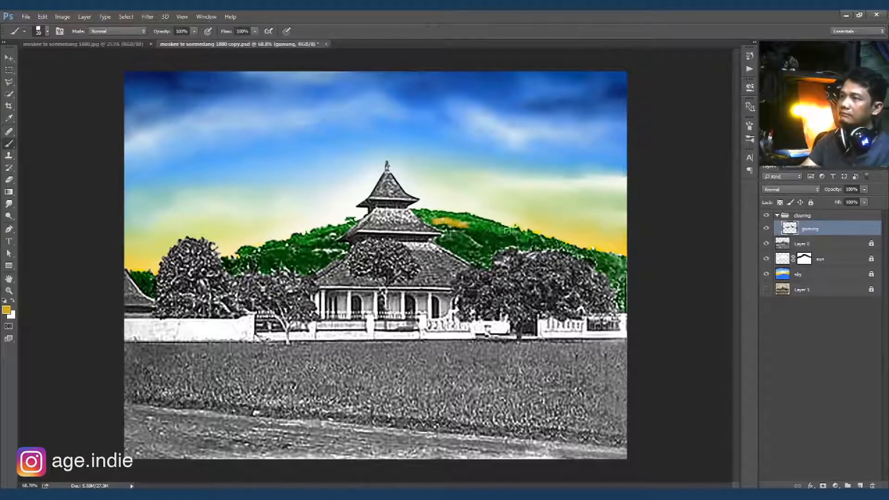
Dab ochre patches over the green hill with a textured brush and blend them in with the Mixer Brush.
{"action": "left_click", "coordinate": [47, 31]}
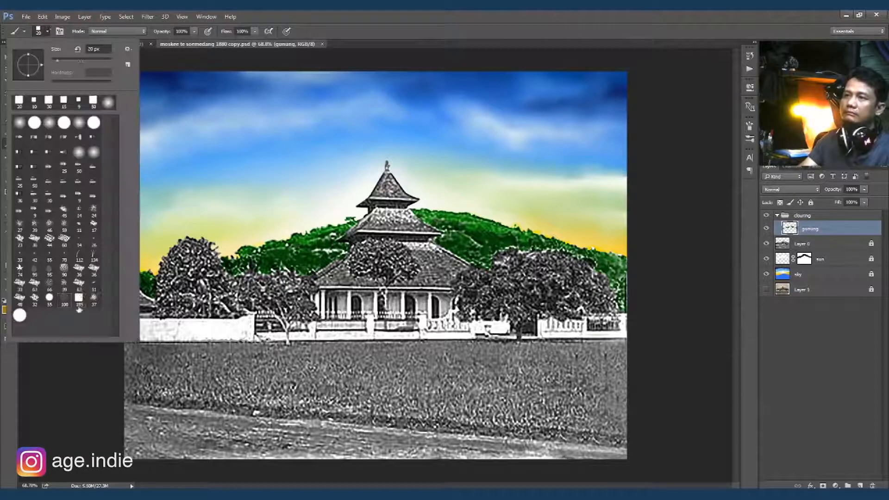
{"action": "left_click", "coordinate": [78, 308]}
{"action": "left_click", "coordinate": [537, 38]}
{"action": "left_click_drag", "start_coordinate": [443, 225], "coordinate": [498, 233]}
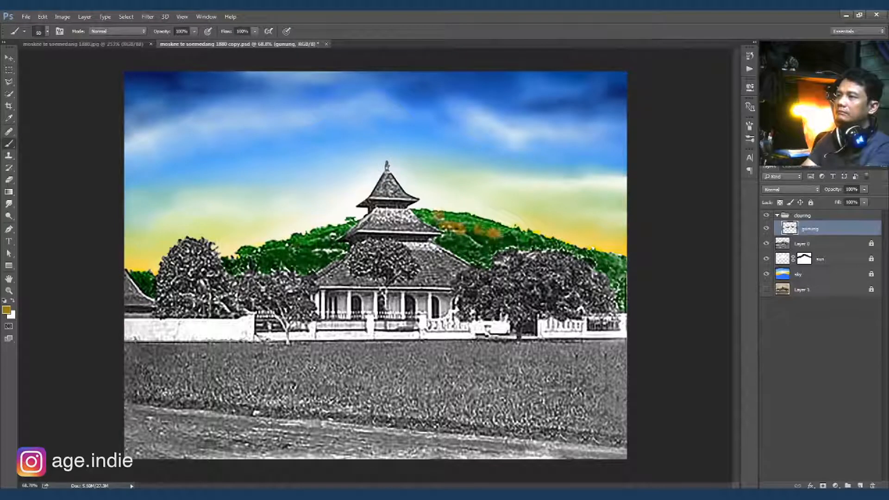
{"action": "left_click", "coordinate": [482, 246]}
{"action": "left_click_drag", "start_coordinate": [602, 265], "coordinate": [622, 268]}
{"action": "key", "text": "shift+b"}
{"action": "key", "text": "shift+b"}
{"action": "key", "text": "shift+b"}
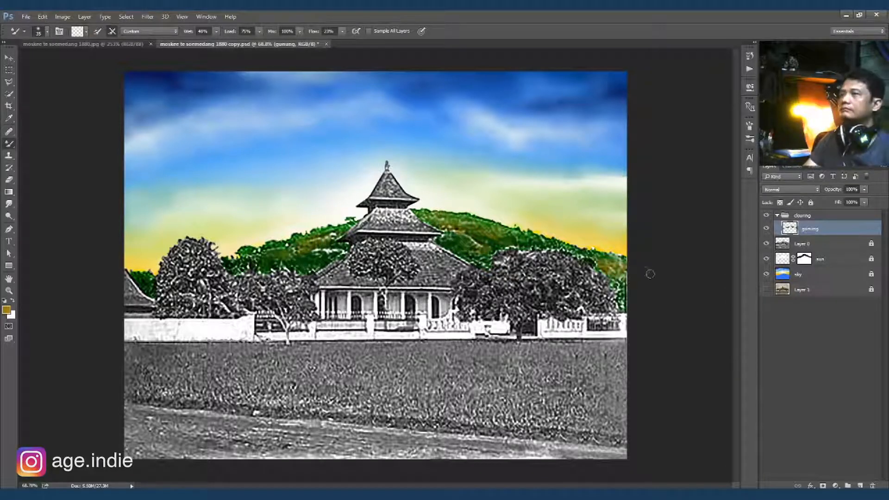
Add a new layer above gunung and name it "atap masjid".
{"action": "left_click", "coordinate": [861, 486]}
{"action": "double_click", "coordinate": [809, 229]}
{"action": "type", "text": "atap masjid"}
{"action": "key", "text": "Return"}
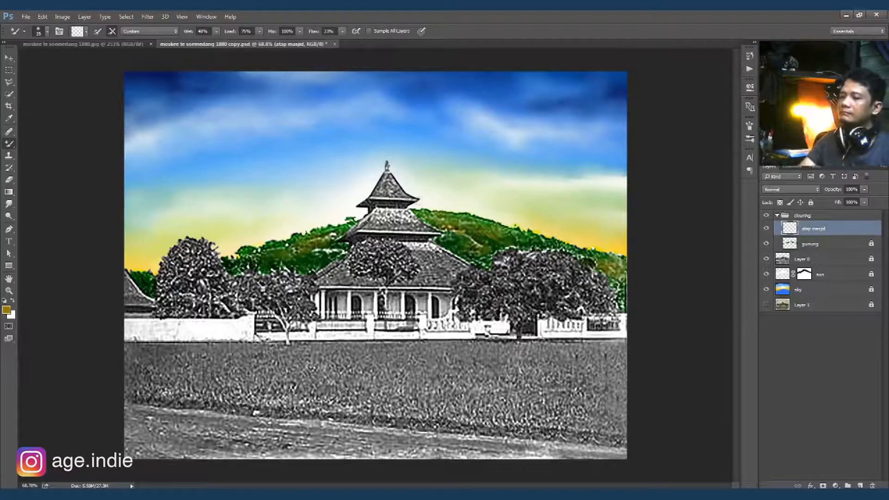
Paint all tiers of the mosque roof golden brown with a small hard-edged brush, leaving the tree in front unpainted.
{"action": "scroll", "coordinate": [422, 206], "scroll_direction": "up", "scroll_amount": 5}
{"action": "key", "text": "shift+b"}
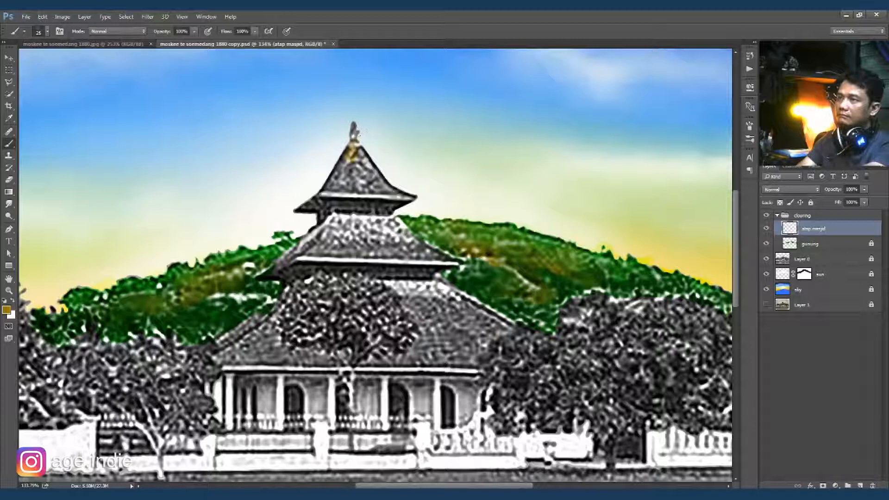
{"action": "left_click", "coordinate": [47, 31]}
{"action": "left_click", "coordinate": [107, 99]}
{"action": "left_click", "coordinate": [394, 33]}
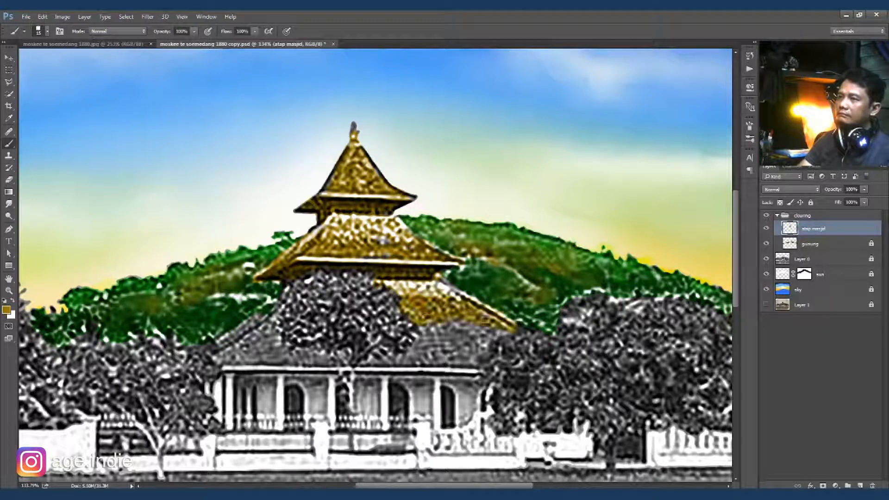
{"action": "left_click_drag", "start_coordinate": [248, 329], "coordinate": [246, 346]}
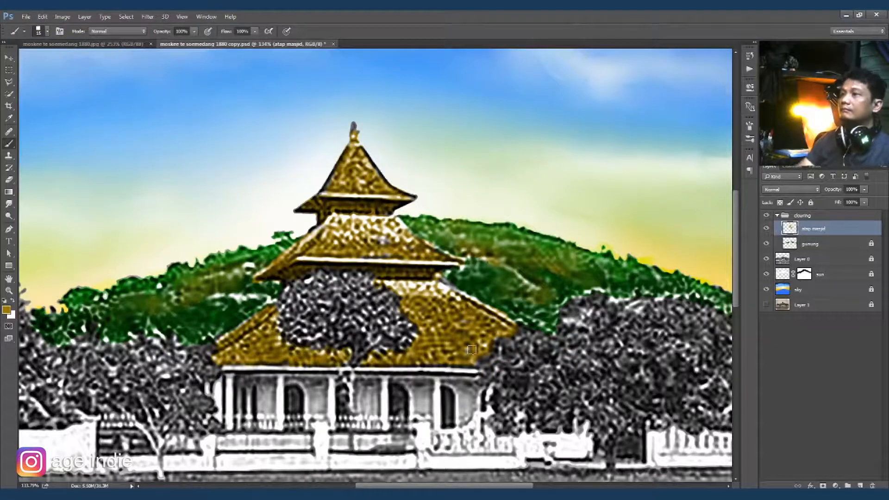
{"action": "left_click_drag", "start_coordinate": [472, 350], "coordinate": [605, 331]}
Paint the roof of the small building at the photo's left edge golden brown.
{"action": "scroll", "coordinate": [604, 331], "scroll_direction": "down", "scroll_amount": 4}
{"action": "scroll", "coordinate": [174, 355], "scroll_direction": "up", "scroll_amount": 5}
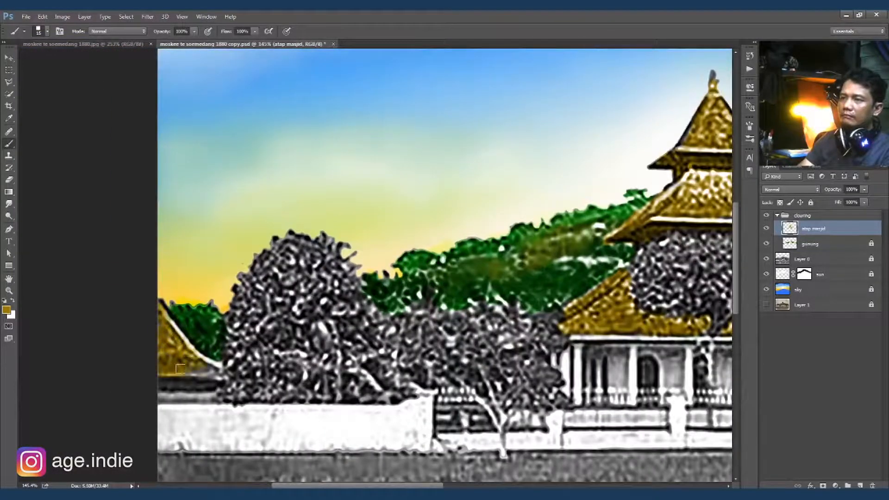
{"action": "scroll", "coordinate": [181, 369], "scroll_direction": "down", "scroll_amount": 3}
{"action": "scroll", "coordinate": [422, 295], "scroll_direction": "up", "scroll_amount": 2}
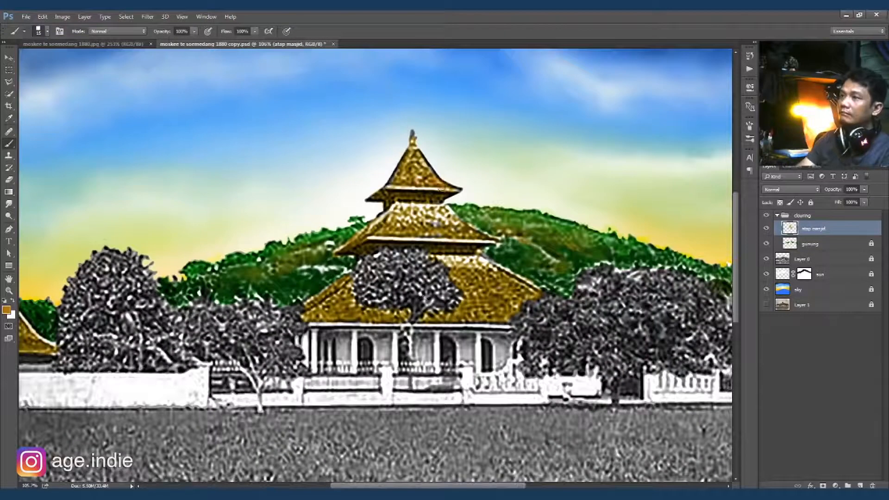
Blend orange and dark brown shading into the roofs and paint the finial on top of the mosque bright yellow.
{"action": "left_click_drag", "start_coordinate": [352, 242], "coordinate": [506, 209]}
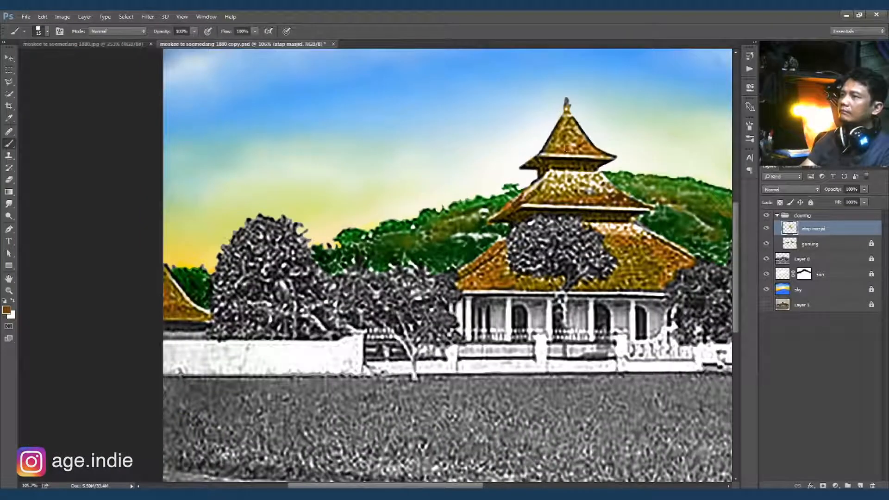
{"action": "key", "text": "shift+b"}
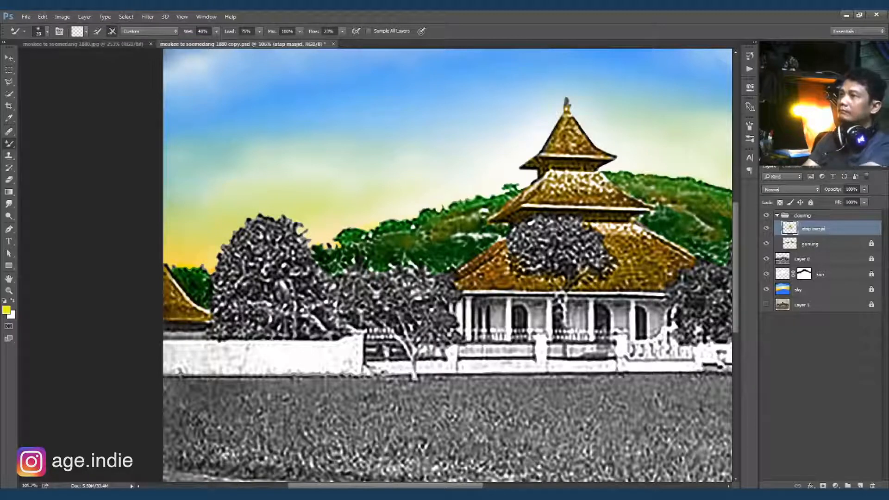
{"action": "key", "text": "shift+b"}
{"action": "left_click_drag", "start_coordinate": [567, 110], "coordinate": [568, 104]}
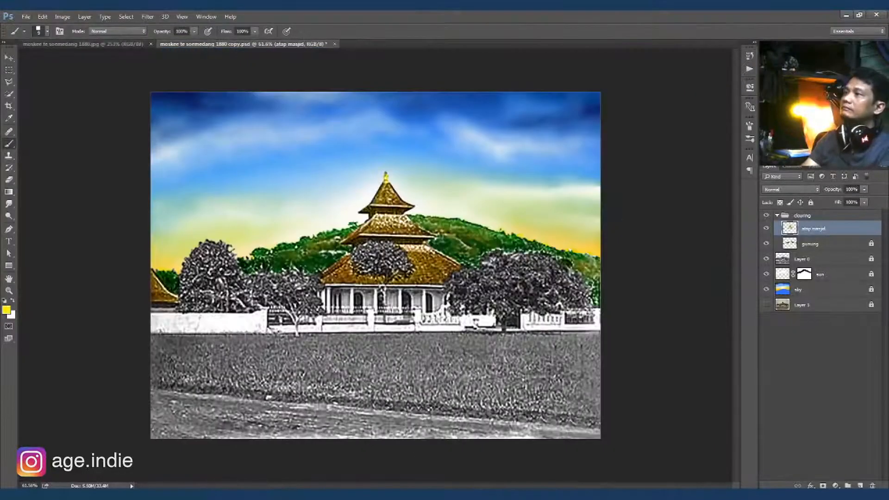
Lock the atap masjid layer, unlock the gunung layer and slightly lower the gunung layer's opacity.
{"action": "left_click", "coordinate": [811, 202]}
{"action": "left_click", "coordinate": [824, 245]}
{"action": "left_click", "coordinate": [811, 202]}
{"action": "left_click", "coordinate": [864, 189]}
{"action": "mouse_move", "coordinate": [864, 200]}
{"action": "left_mouse_down"}
{"action": "mouse_move", "coordinate": [844, 199]}
{"action": "mouse_move", "coordinate": [856, 199]}
{"action": "left_mouse_up"}
{"action": "left_click", "coordinate": [826, 345]}
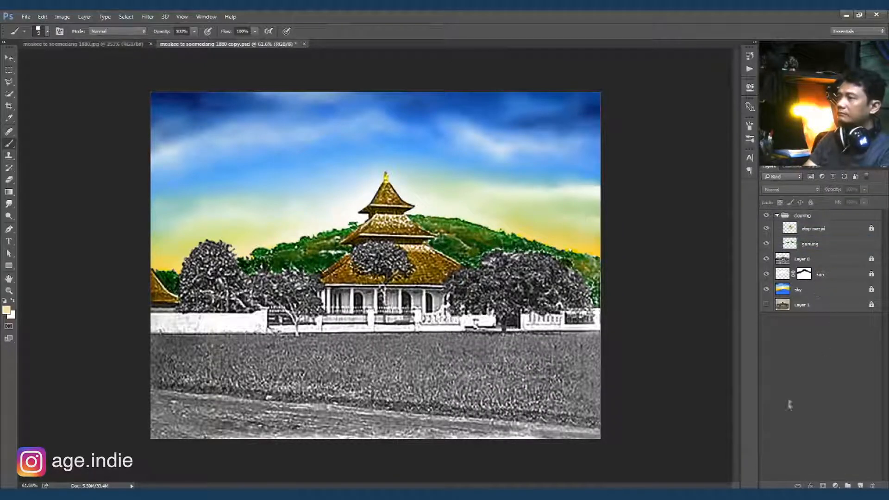
Add a new layer named "wall" above atap masjid and lock the gunung layer.
{"action": "left_click", "coordinate": [814, 229]}
{"action": "left_click", "coordinate": [861, 486]}
{"action": "left_click", "coordinate": [812, 259]}
{"action": "left_click", "coordinate": [811, 203]}
{"action": "left_click", "coordinate": [813, 228]}
{"action": "double_click", "coordinate": [813, 228]}
{"action": "type", "text": "wall"}
{"action": "key", "text": "Return"}
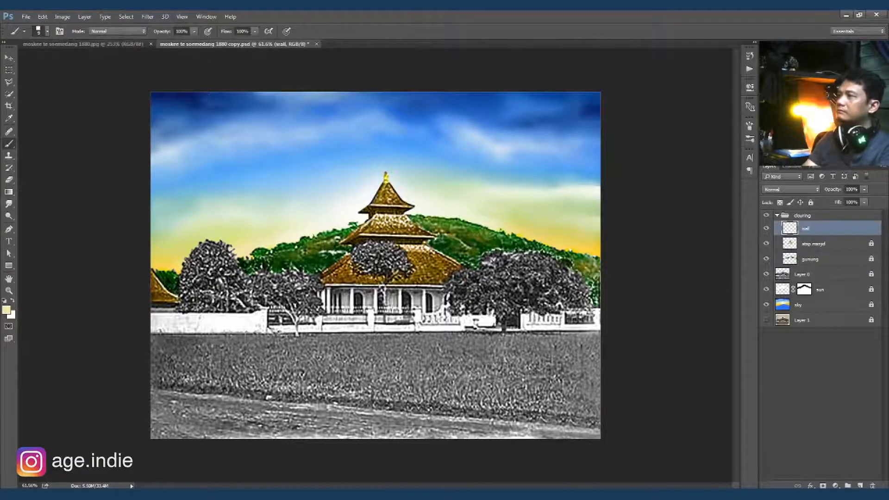
Paint the mosque's walls and columns and the fence in front pale cream on the wall layer.
{"action": "scroll", "coordinate": [510, 278], "scroll_direction": "up", "scroll_amount": 6}
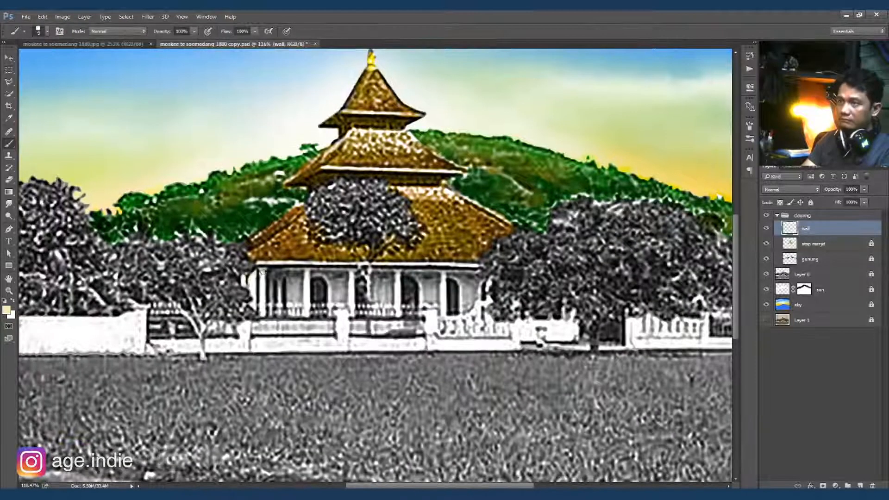
{"action": "mouse_move", "coordinate": [273, 275]}
{"action": "left_mouse_down"}
{"action": "mouse_move", "coordinate": [303, 274]}
{"action": "mouse_move", "coordinate": [278, 309]}
{"action": "mouse_move", "coordinate": [317, 308]}
{"action": "mouse_move", "coordinate": [321, 273]}
{"action": "mouse_move", "coordinate": [385, 315]}
{"action": "mouse_move", "coordinate": [436, 268]}
{"action": "mouse_move", "coordinate": [472, 278]}
{"action": "mouse_move", "coordinate": [468, 328]}
{"action": "mouse_move", "coordinate": [506, 337]}
{"action": "mouse_move", "coordinate": [573, 324]}
{"action": "mouse_move", "coordinate": [701, 332]}
{"action": "left_mouse_up"}
{"action": "key", "text": "bracketright"}
{"action": "key", "text": "bracketright"}
{"action": "key", "text": "space"}
{"action": "mouse_move", "coordinate": [702, 333]}
{"action": "left_mouse_down"}
{"action": "mouse_move", "coordinate": [629, 329]}
{"action": "mouse_move", "coordinate": [687, 322]}
{"action": "mouse_move", "coordinate": [649, 325]}
{"action": "left_mouse_up"}
{"action": "key", "text": "space"}
{"action": "left_click_drag", "start_coordinate": [320, 331], "coordinate": [502, 319]}
{"action": "mouse_move", "coordinate": [491, 315]}
{"action": "left_mouse_down"}
{"action": "mouse_move", "coordinate": [540, 316]}
{"action": "mouse_move", "coordinate": [343, 324]}
{"action": "left_mouse_up"}
{"action": "key", "text": "space"}
{"action": "mouse_move", "coordinate": [326, 320]}
{"action": "left_mouse_down"}
{"action": "mouse_move", "coordinate": [484, 306]}
{"action": "mouse_move", "coordinate": [519, 313]}
{"action": "left_mouse_up"}
{"action": "mouse_move", "coordinate": [519, 312]}
{"action": "left_mouse_down"}
{"action": "mouse_move", "coordinate": [389, 328]}
{"action": "mouse_move", "coordinate": [384, 301]}
{"action": "mouse_move", "coordinate": [239, 297]}
{"action": "mouse_move", "coordinate": [302, 327]}
{"action": "mouse_move", "coordinate": [446, 317]}
{"action": "left_mouse_up"}
{"action": "key", "text": "ctrl+0"}
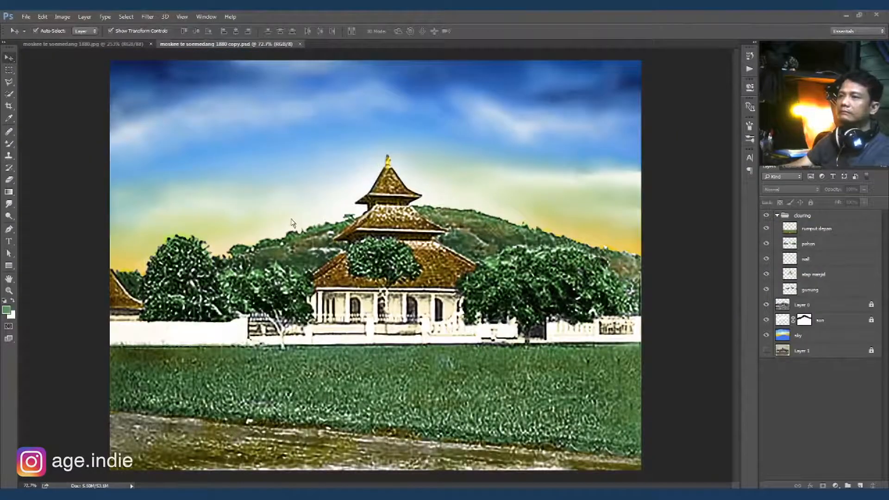
{"action": "scroll", "coordinate": [332, 276], "scroll_direction": "up", "scroll_amount": 5}
{"action": "left_click_drag", "start_coordinate": [321, 272], "coordinate": [222, 158]}
{"action": "left_click_drag", "start_coordinate": [445, 323], "coordinate": [551, 320]}
{"action": "scroll", "coordinate": [552, 318], "scroll_direction": "down", "scroll_amount": 5}
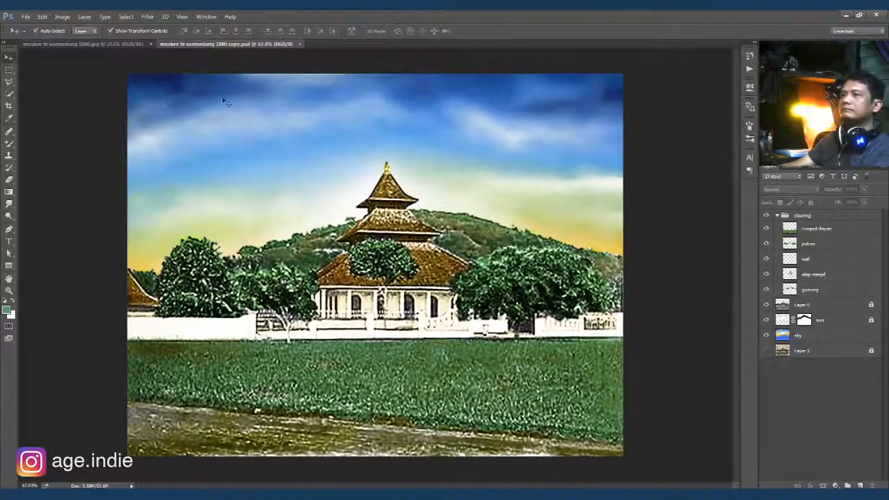
Compare the colorized copy with the original 1880 mosque photograph by switching between the two open documents.
{"action": "left_click", "coordinate": [84, 44]}
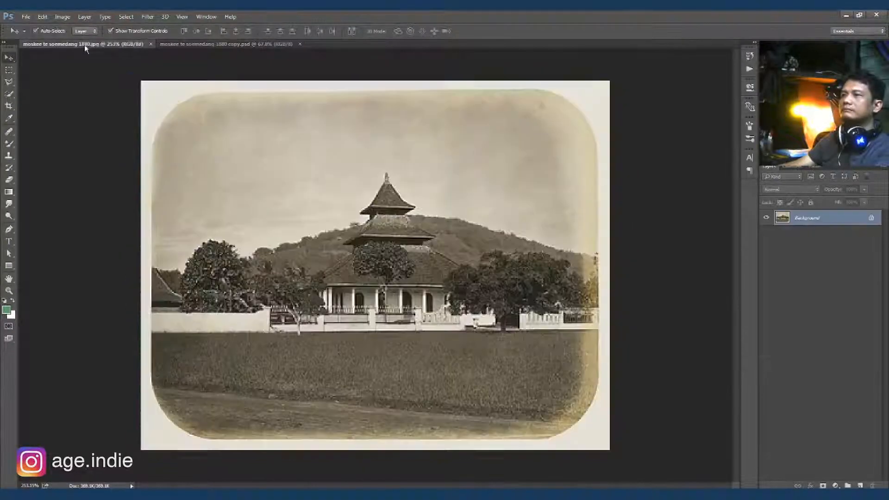
{"action": "left_click", "coordinate": [235, 46]}
{"action": "left_click_drag", "start_coordinate": [435, 309], "coordinate": [366, 225]}
{"action": "left_click", "coordinate": [118, 47]}
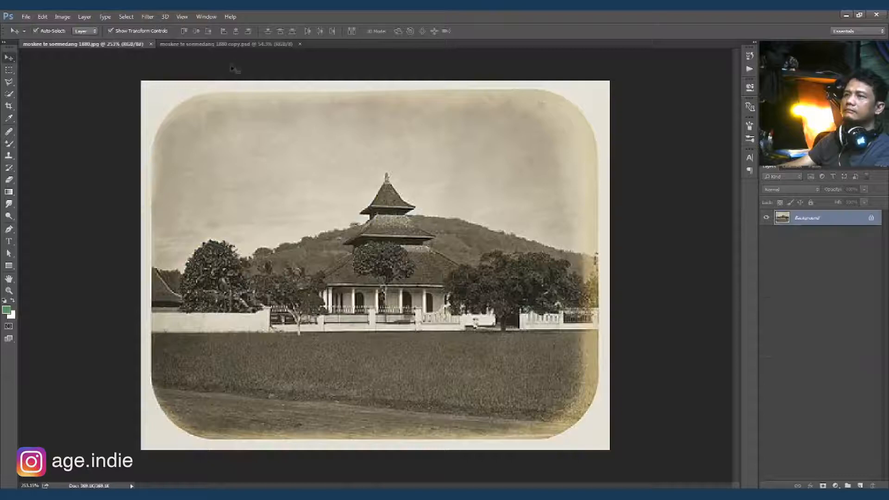
{"action": "left_click", "coordinate": [295, 44]}
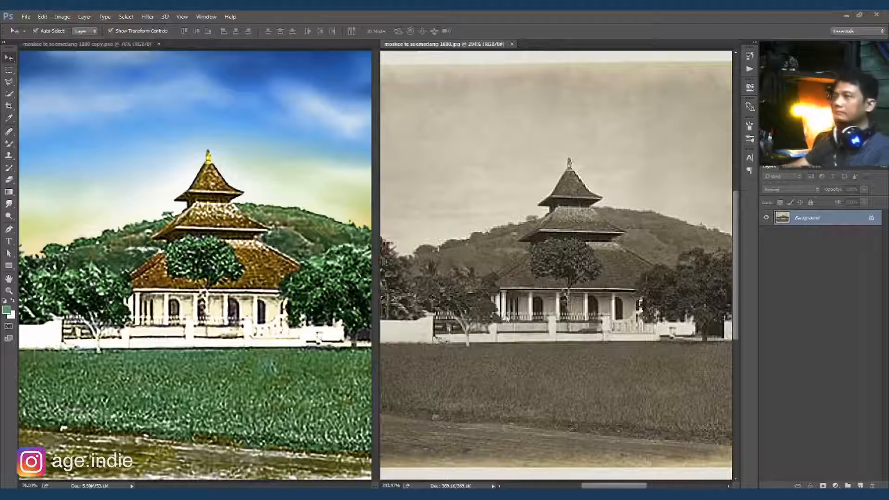
Examine the colorized mosque beside the original photograph in side-by-side windows, checking the sky, roofs, trees, walls and grass.
{"action": "left_click_drag", "start_coordinate": [632, 294], "coordinate": [644, 342]}
{"action": "left_click", "coordinate": [143, 156]}
{"action": "left_click_drag", "start_coordinate": [53, 172], "coordinate": [164, 171]}
{"action": "left_click_drag", "start_coordinate": [201, 197], "coordinate": [125, 209]}
{"action": "left_click_drag", "start_coordinate": [278, 241], "coordinate": [178, 248]}
{"action": "left_click_drag", "start_coordinate": [243, 315], "coordinate": [248, 359]}
{"action": "left_click_drag", "start_coordinate": [278, 397], "coordinate": [356, 430]}
{"action": "left_click_drag", "start_coordinate": [201, 397], "coordinate": [299, 391]}
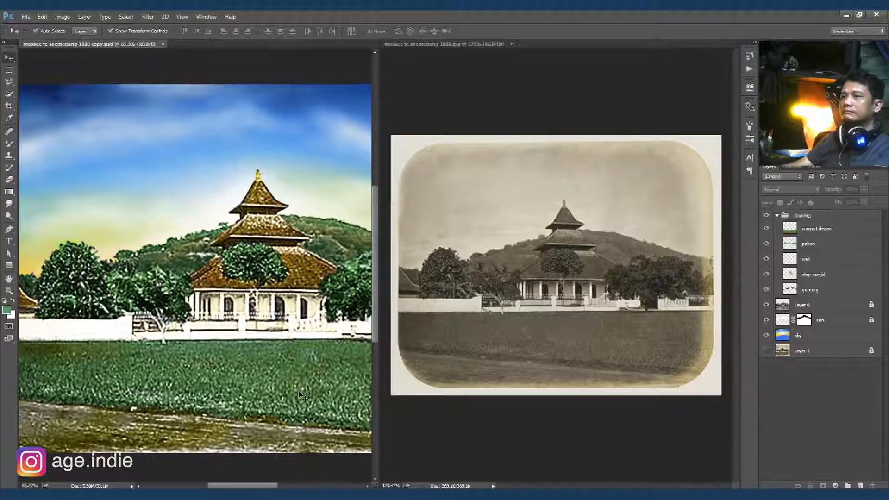